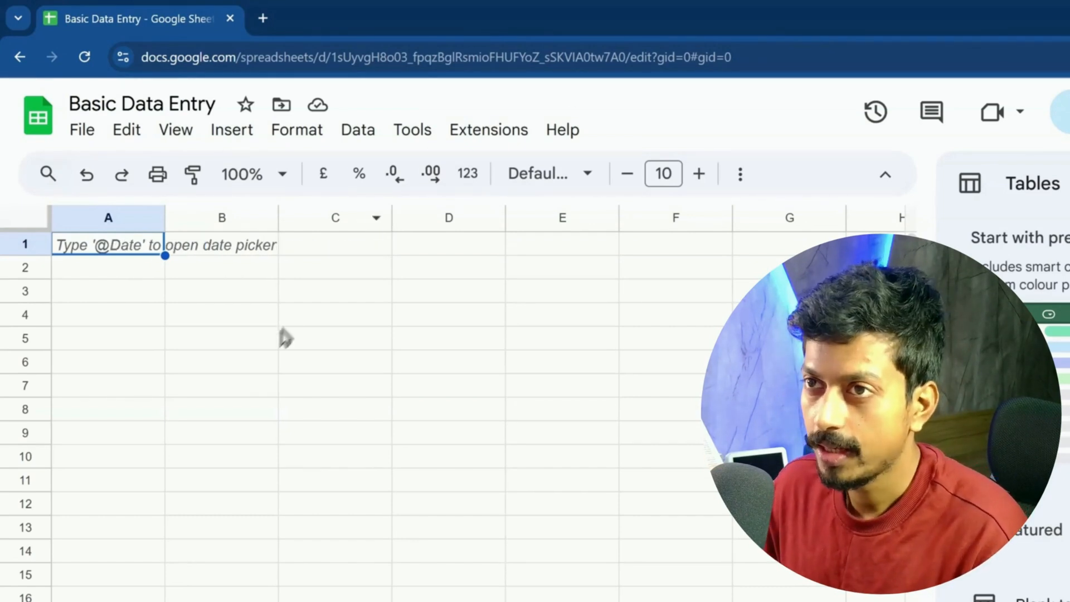
Step: Select cells A2, B2, C3, B4, C5, D4 and C4 in turn to explore the grid
left_click(137, 276)
left_click(186, 270)
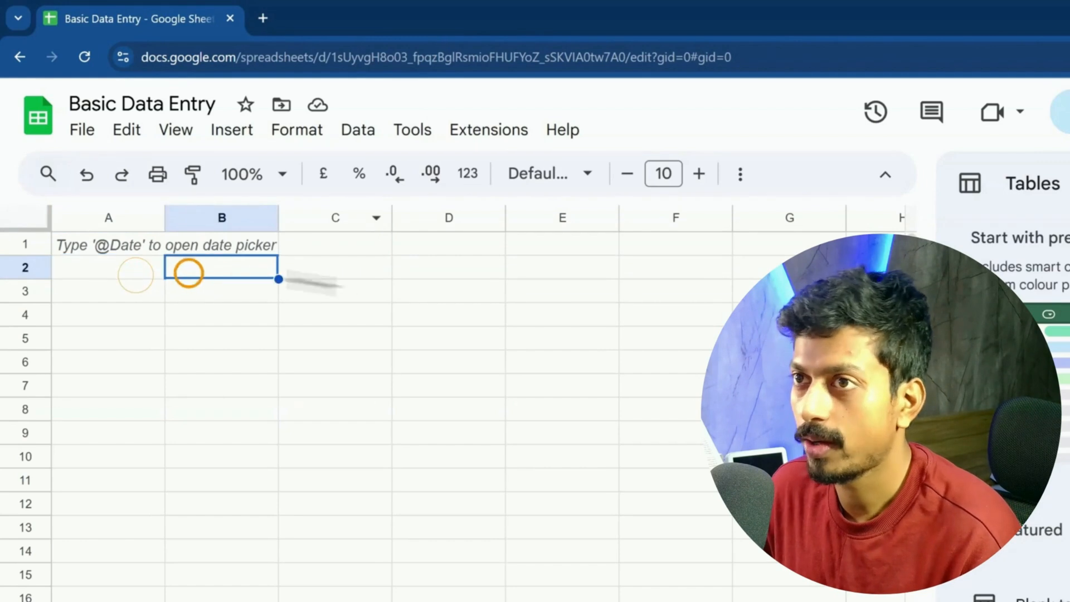
left_click(334, 289)
left_click(239, 320)
left_click(318, 334)
left_click(415, 318)
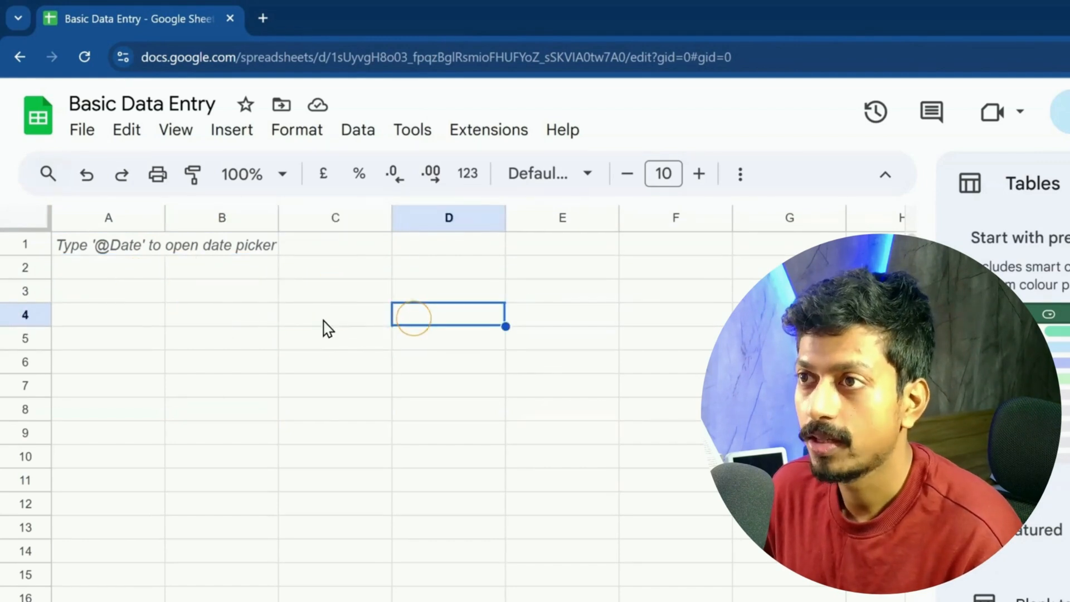
left_click(322, 319)
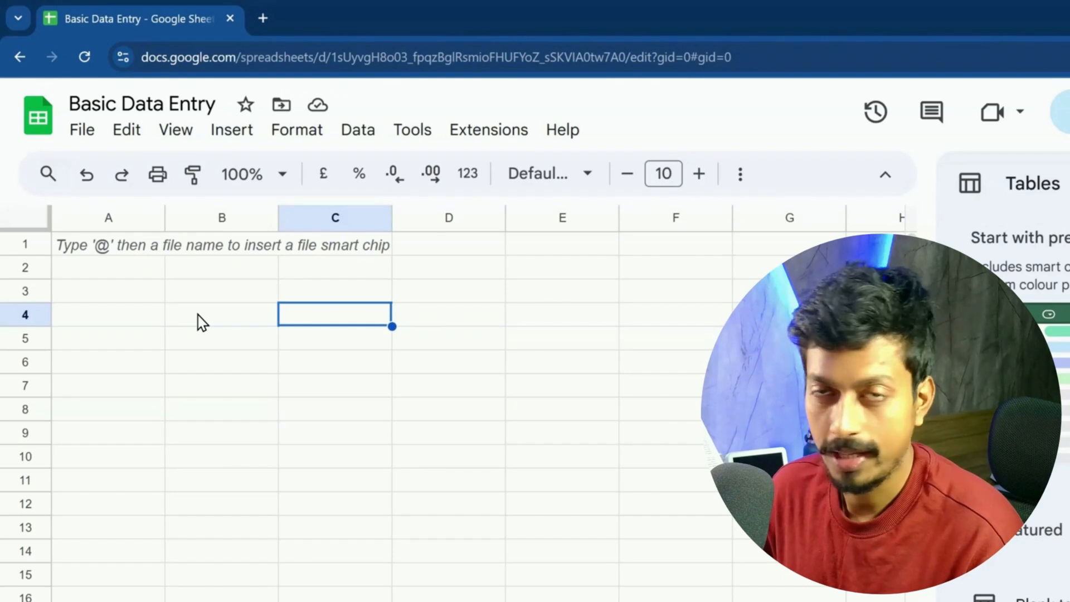
Step: Enter 'Basic GS' in A3 and 'Stupid Simple' in A4
left_click(142, 296)
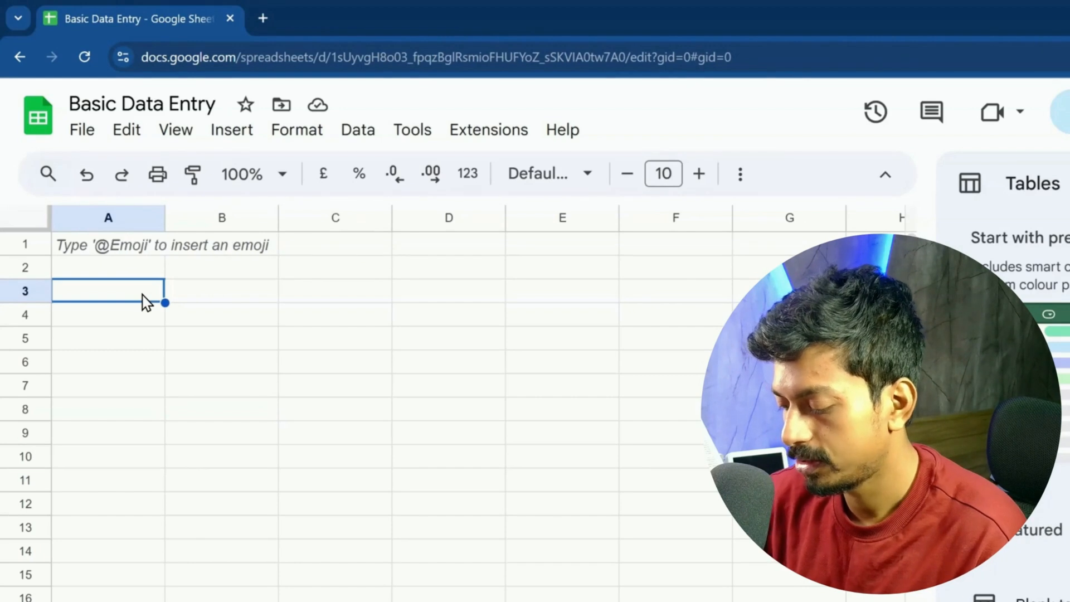
type("Basic GS")
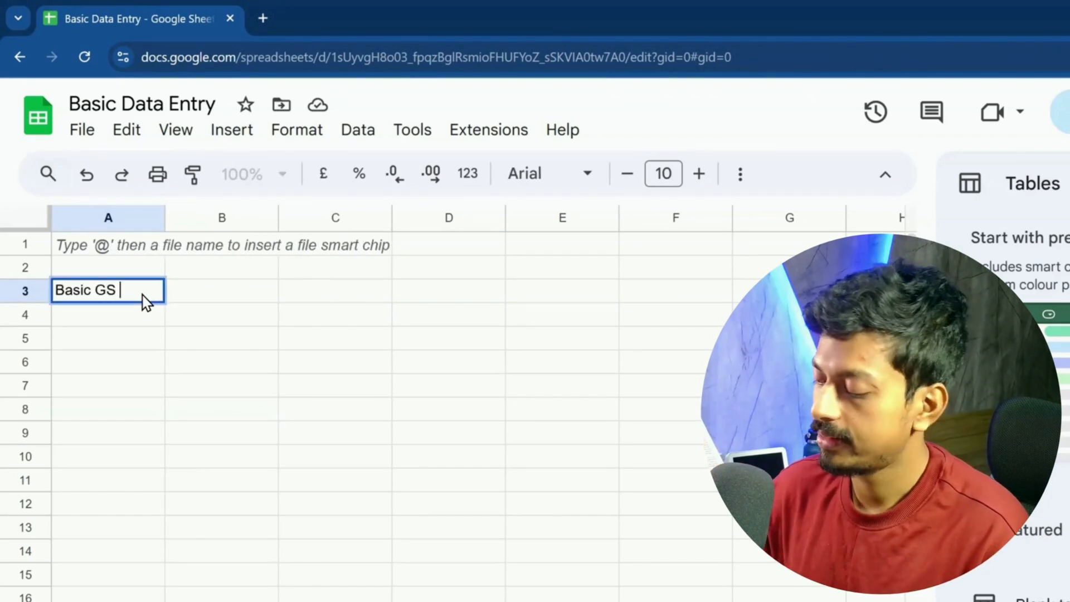
key("Return")
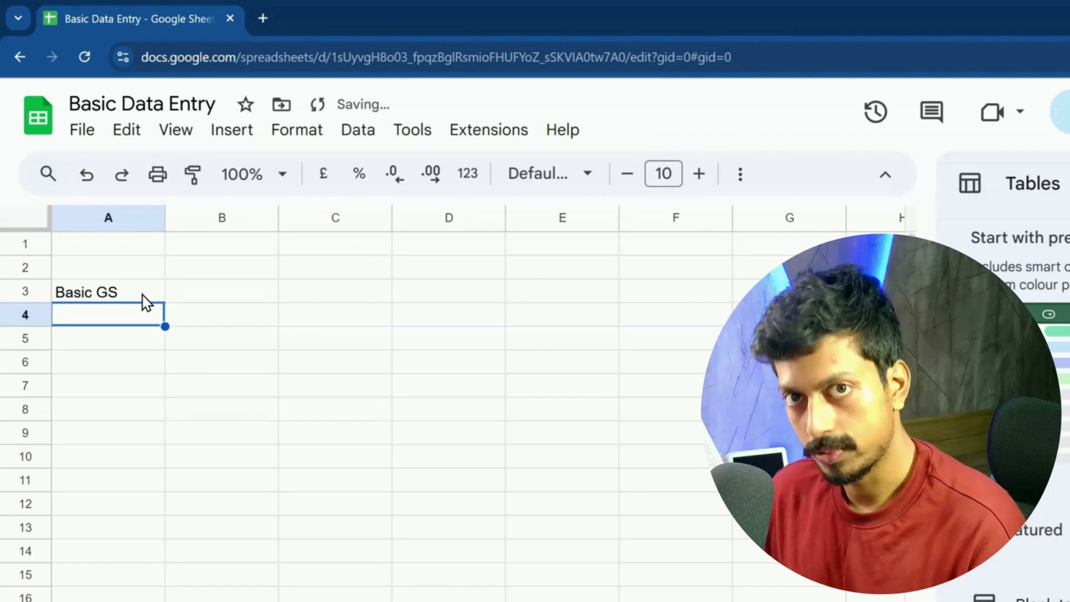
type("St")
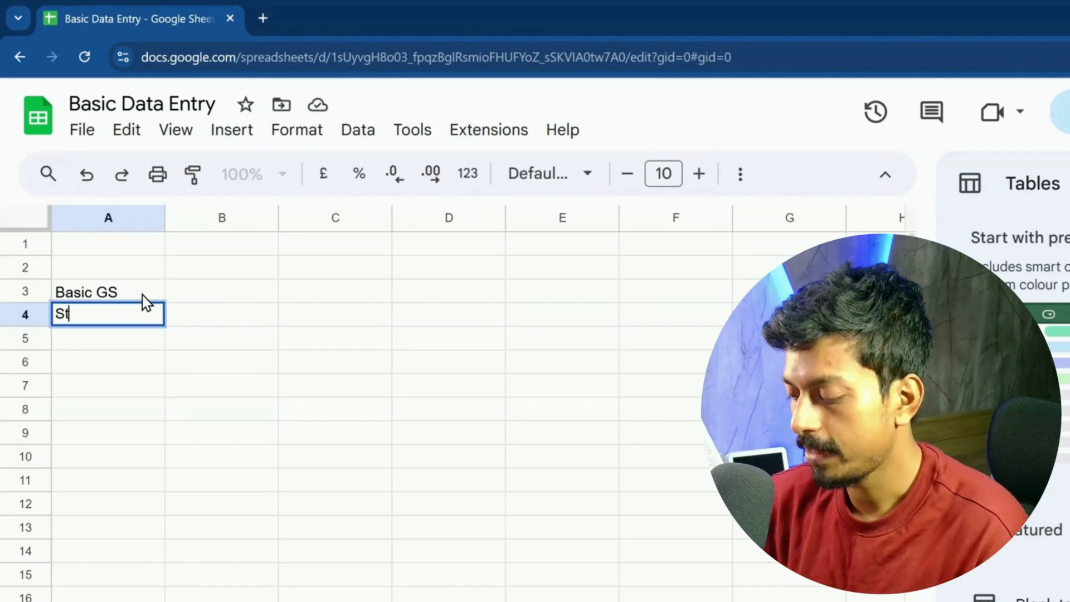
type("upid Simple")
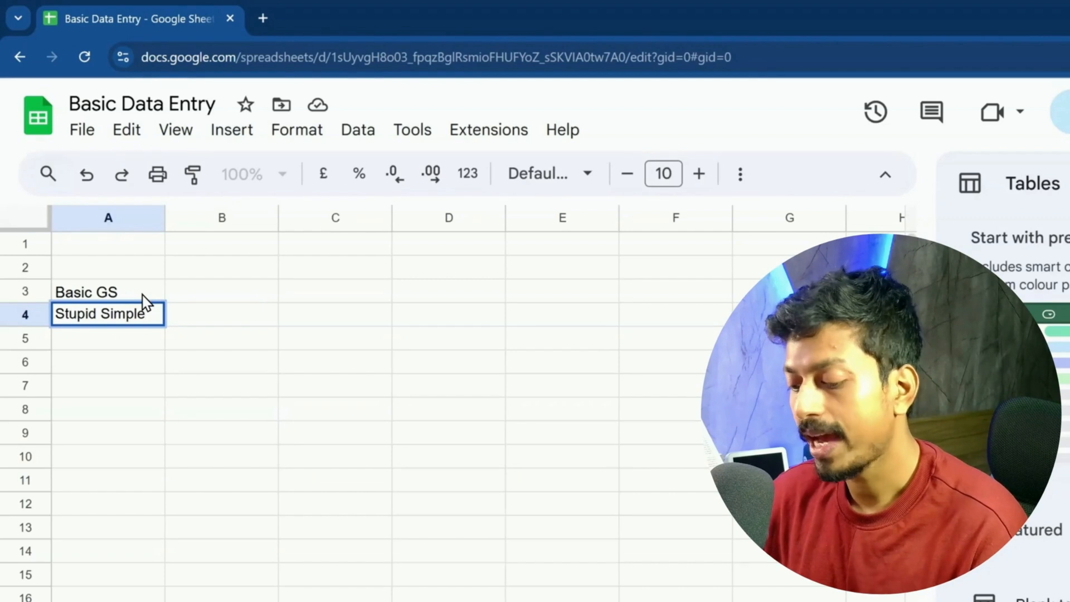
key("Tab")
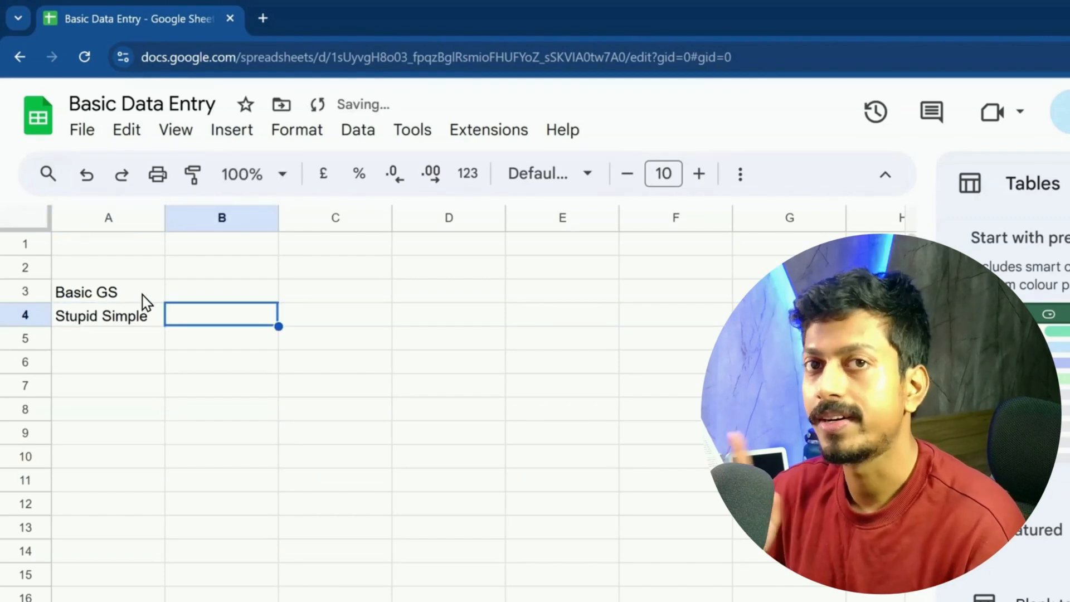
Step: Move the selection through A5, B5, C3 and B3, ending on B4
left_click(133, 337)
left_click(179, 337)
left_click(213, 318)
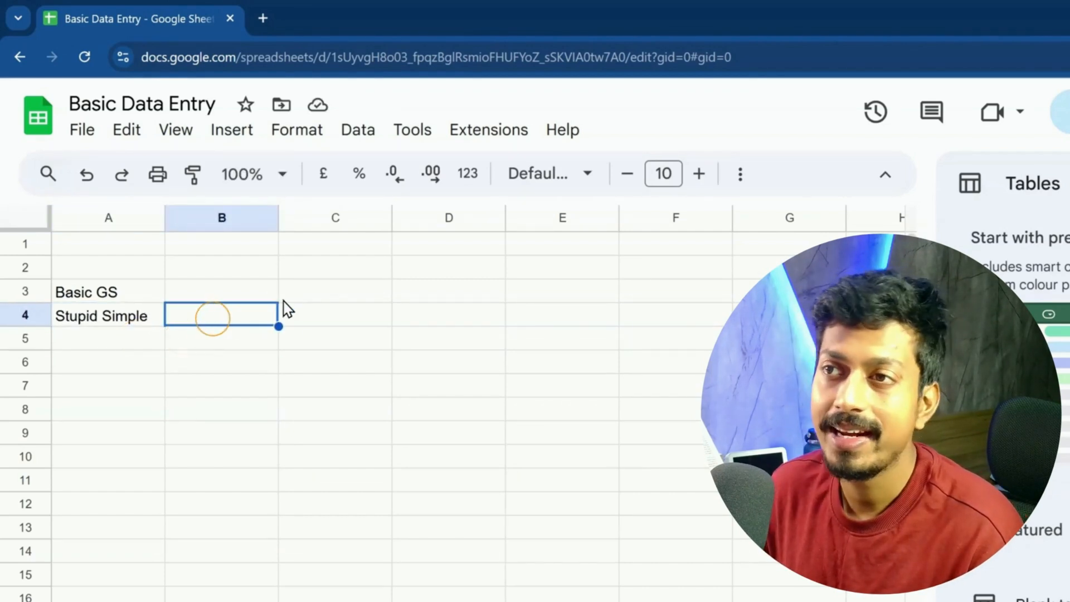
left_click(318, 290)
left_click(204, 290)
left_click(210, 315)
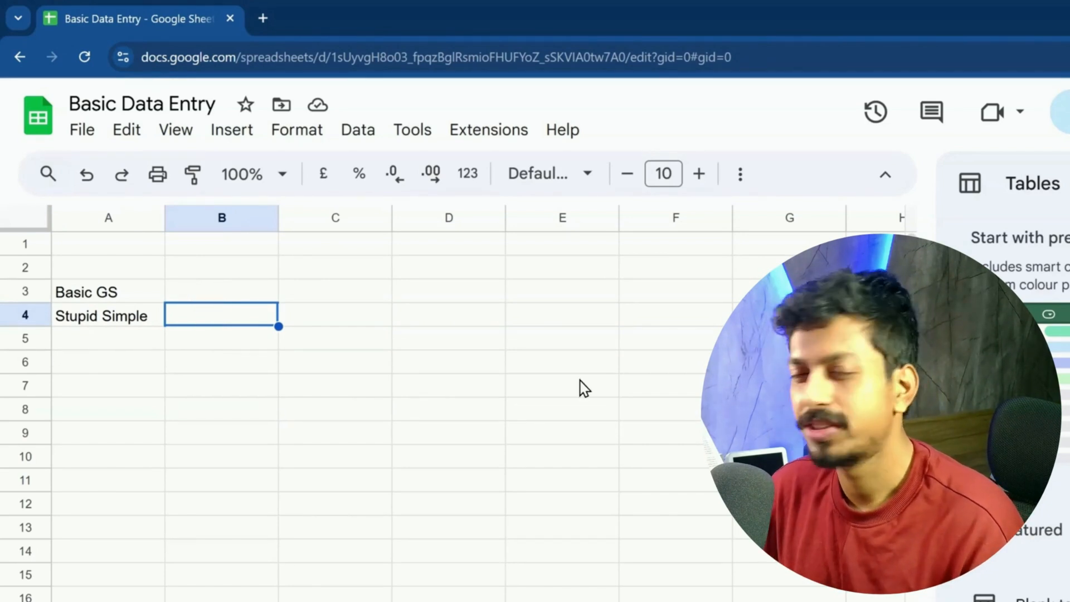
Step: Enter 9 in B6, a first name in A7 and 93.26 in B7
left_click(236, 361)
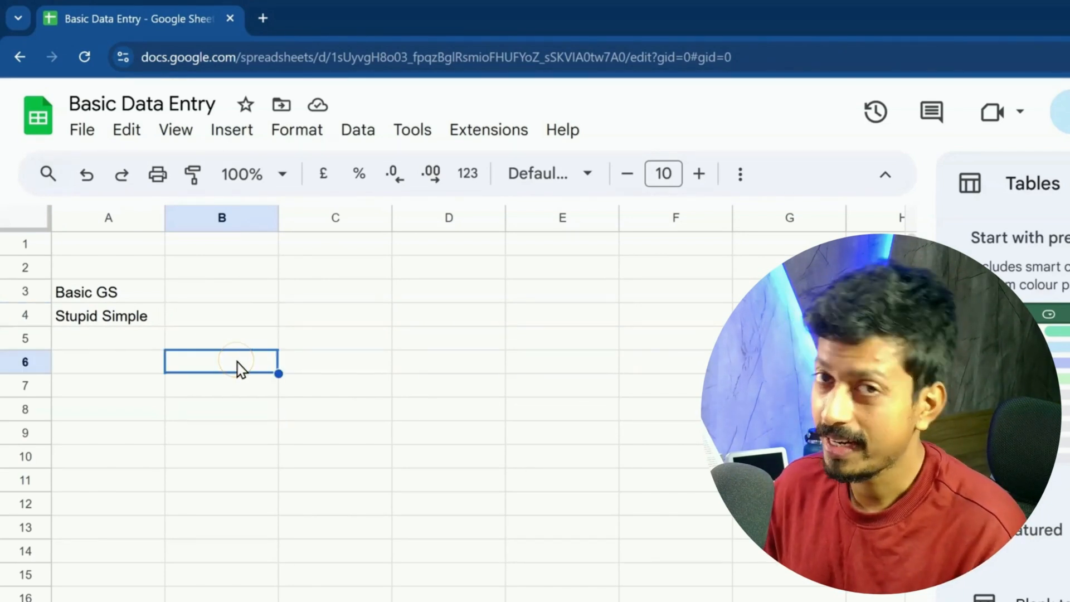
type("9")
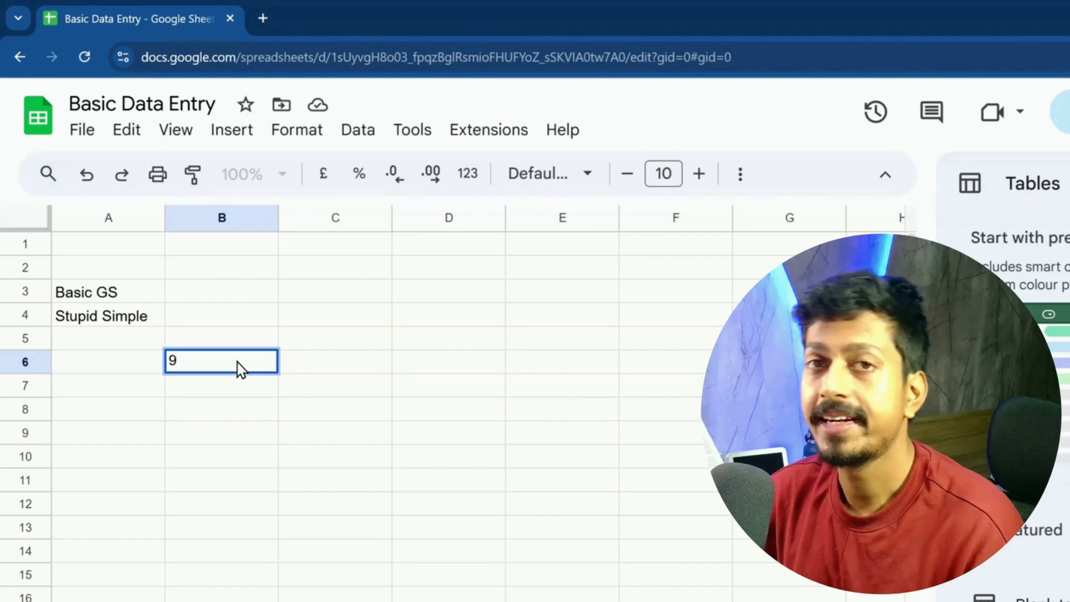
key("Return")
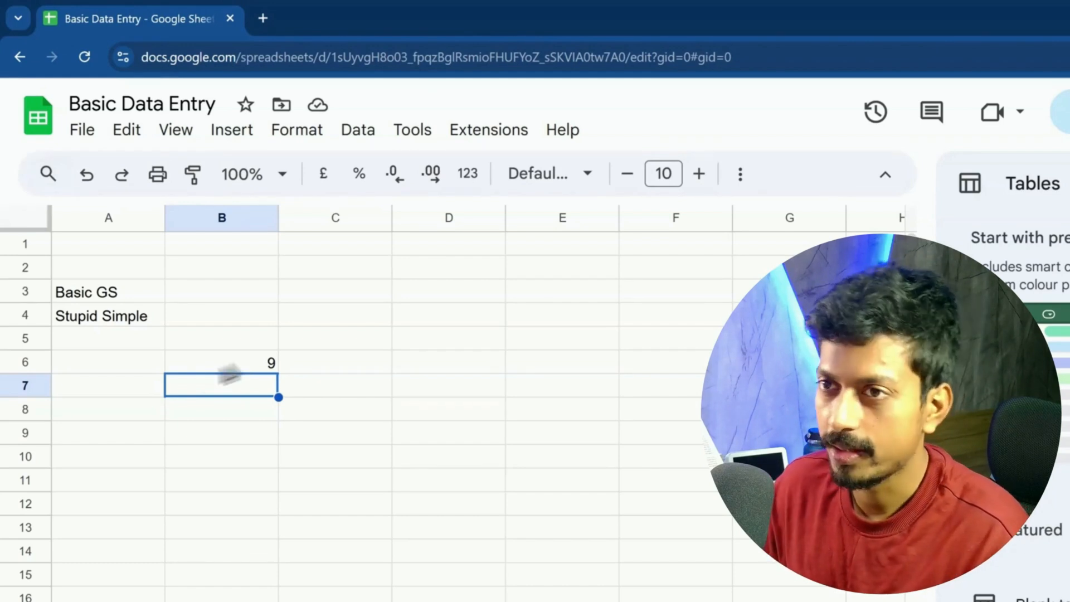
left_click(112, 385)
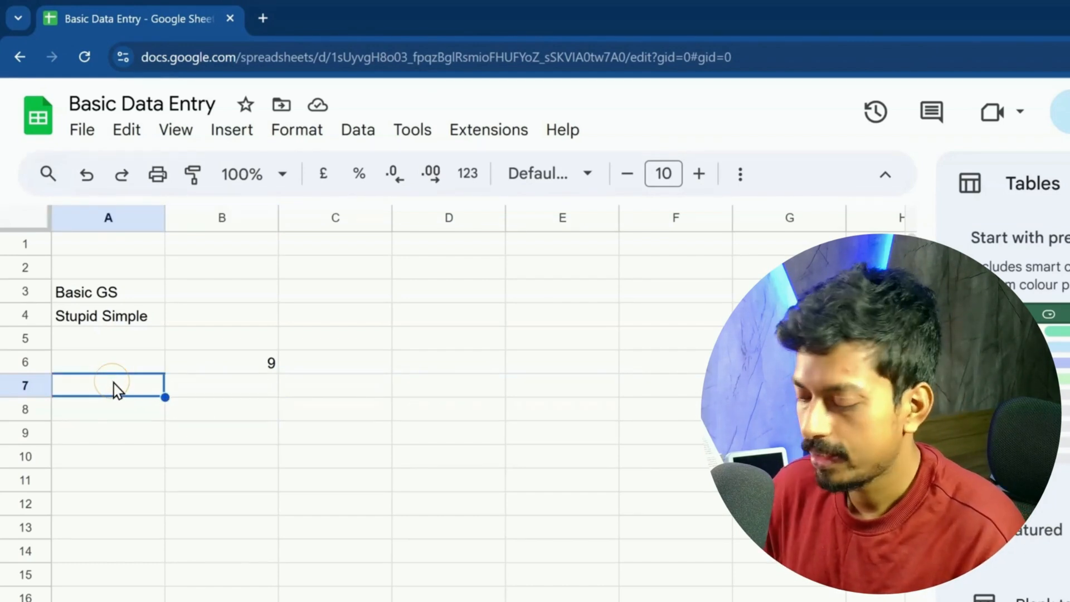
type("Ujwal")
key("Return")
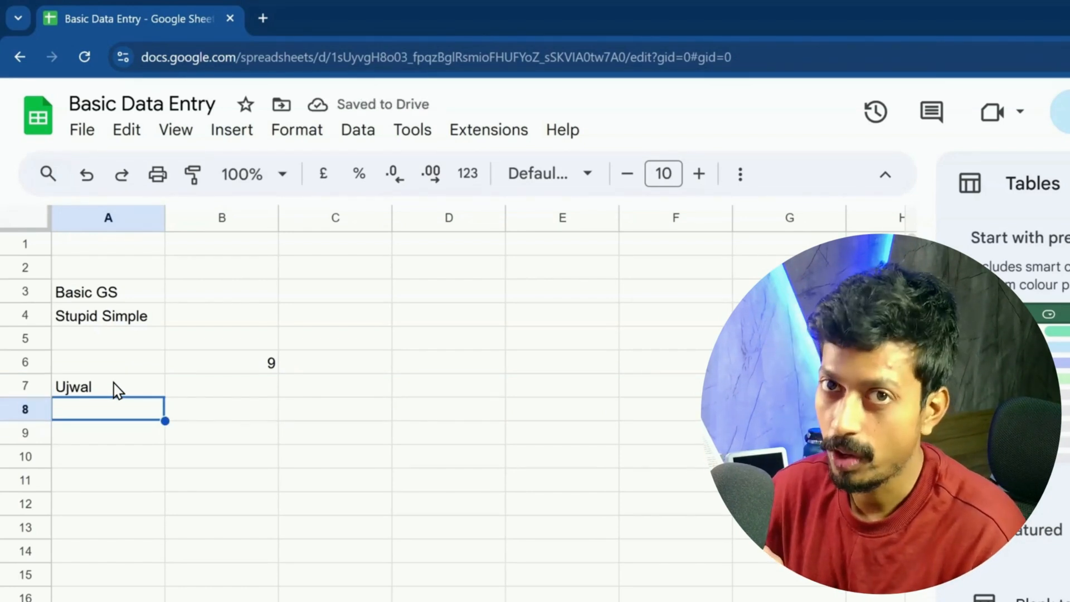
left_click(230, 395)
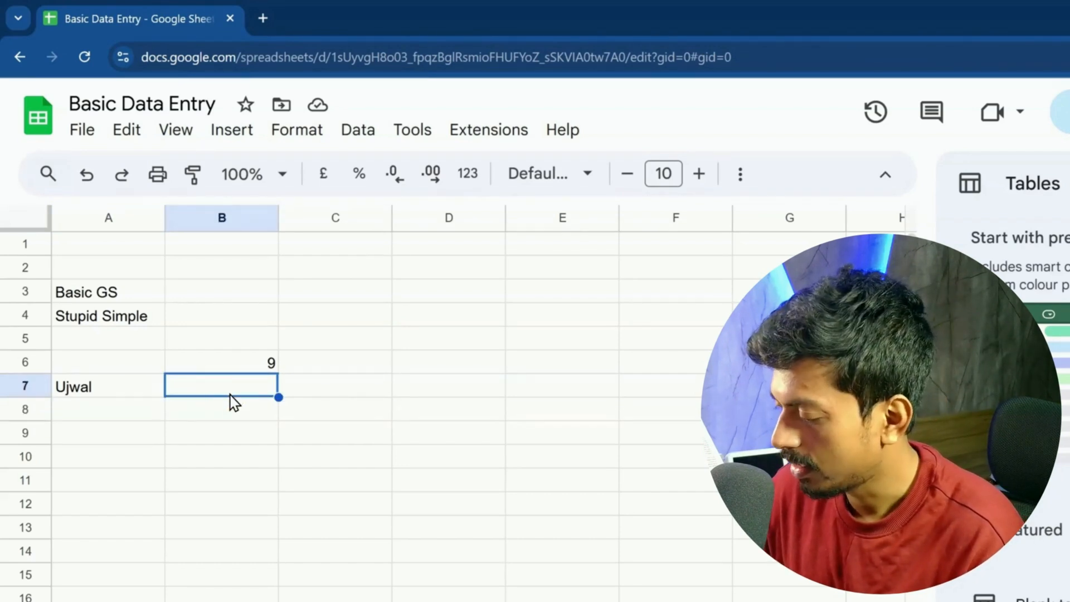
type("93.26")
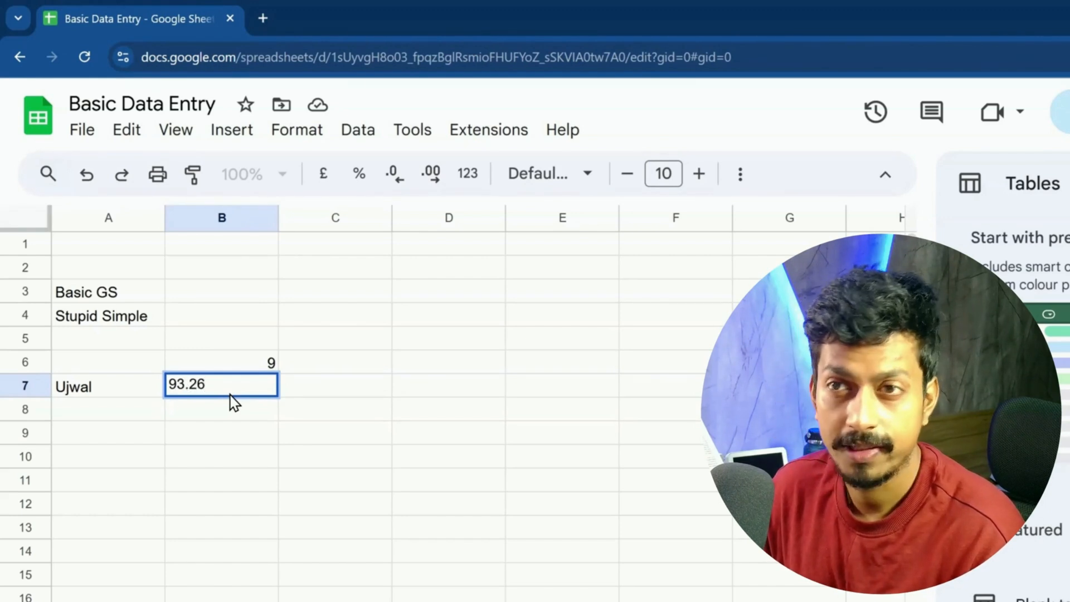
key("Return")
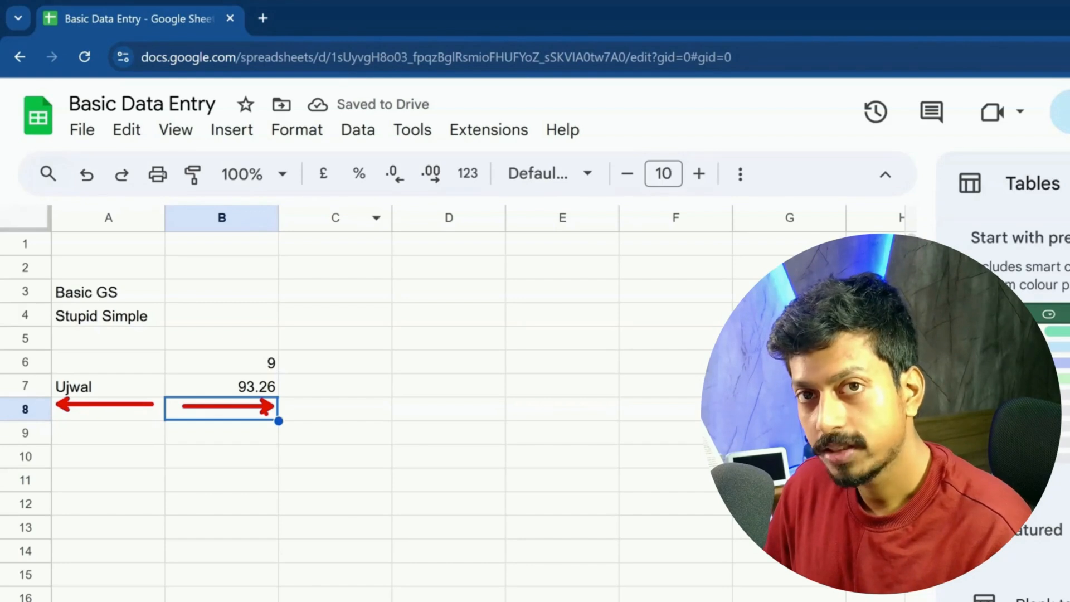
Step: Type 16/4/2025 into D4, correcting a mistyped month, and 16-Apr-2025 into D5
left_click(449, 313)
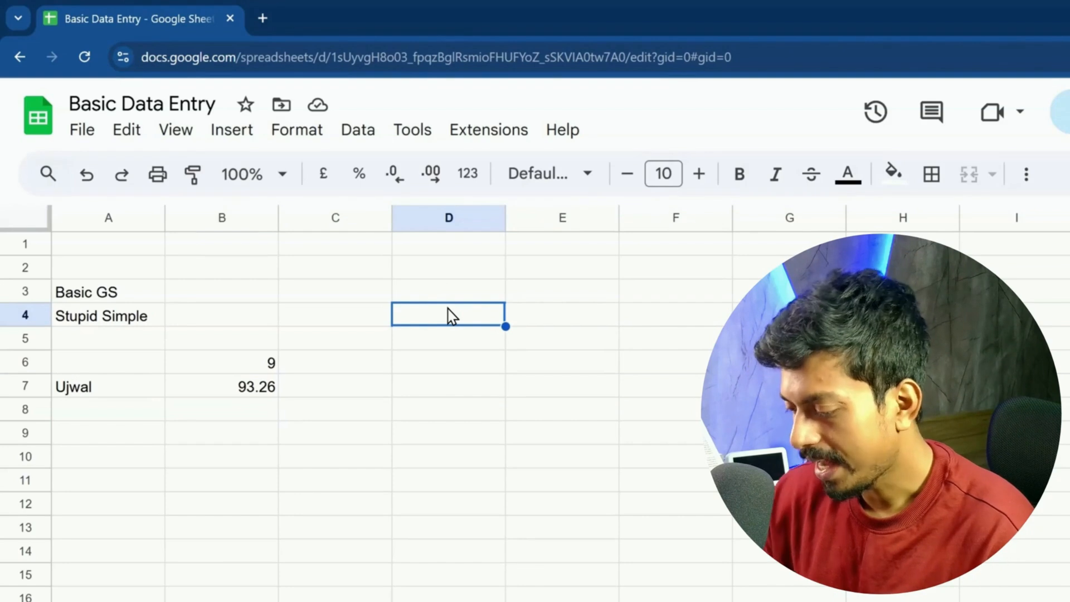
type("16/5")
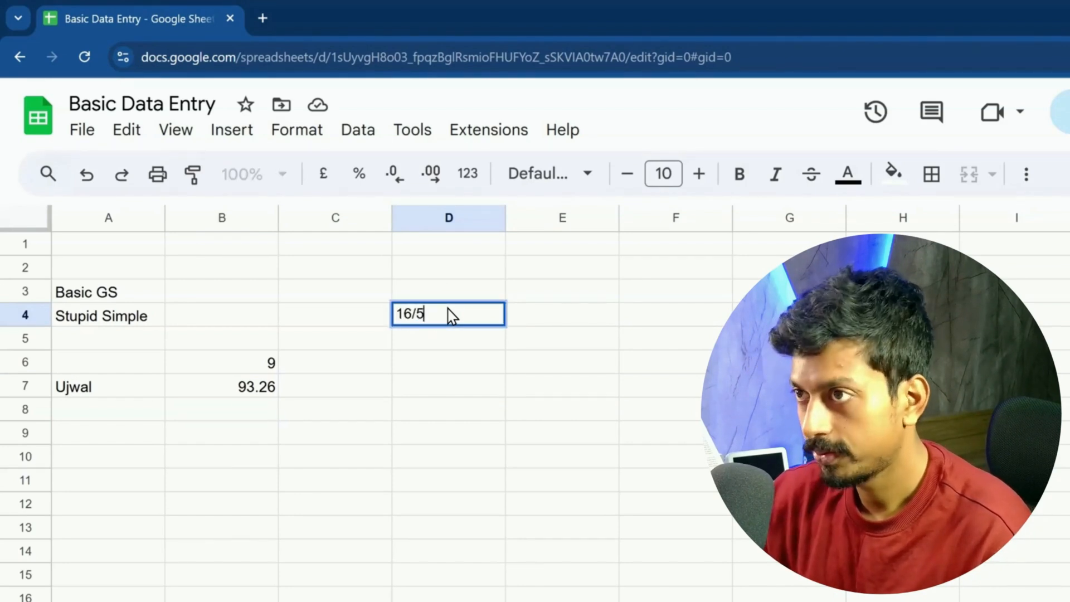
key("BackSpace")
type("4/")
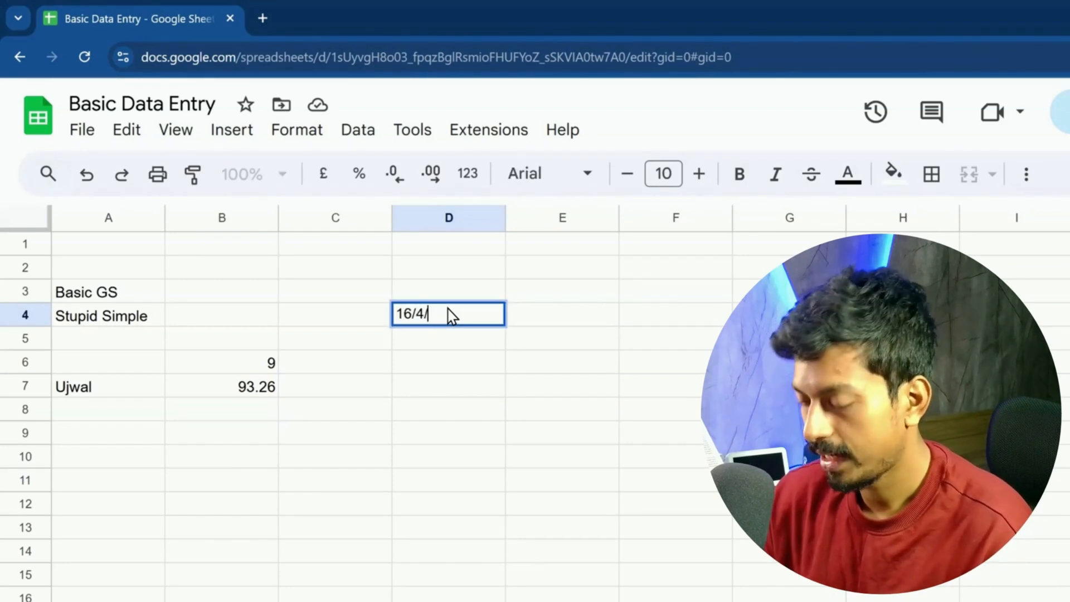
type("2025")
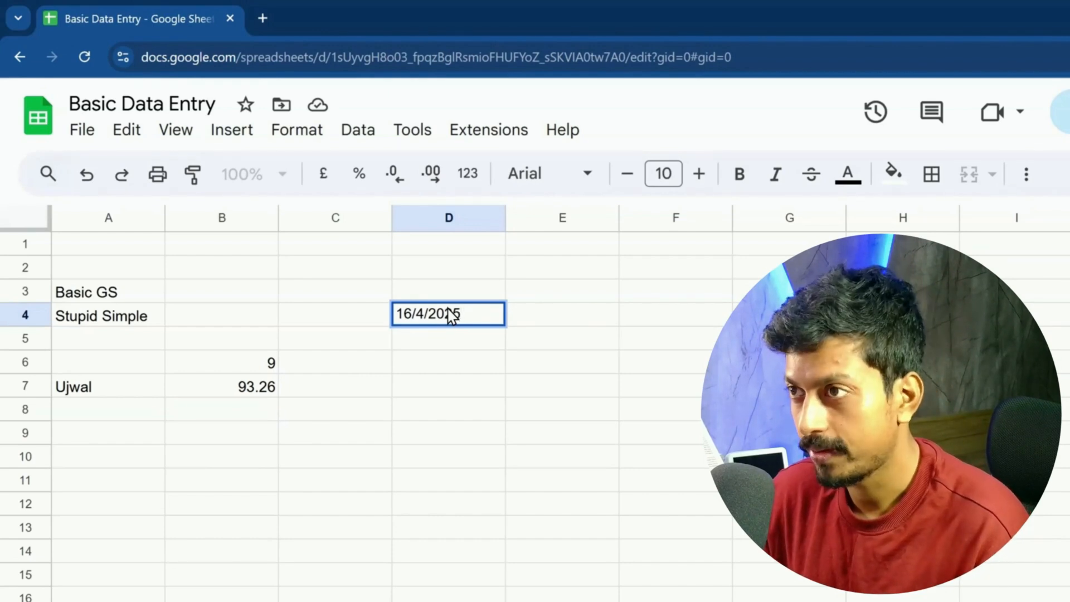
key("Return")
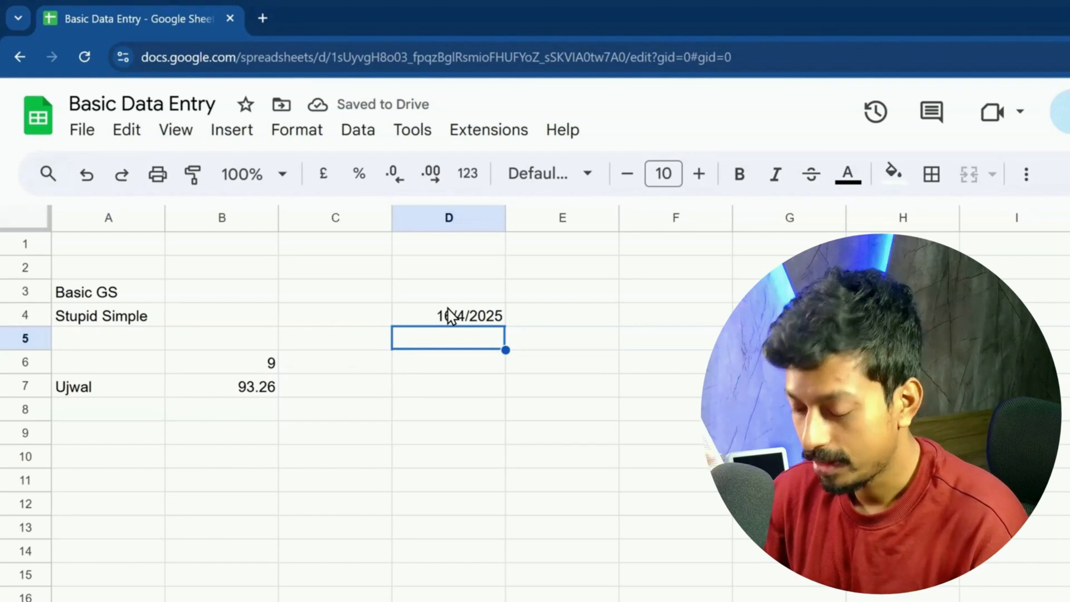
type("16")
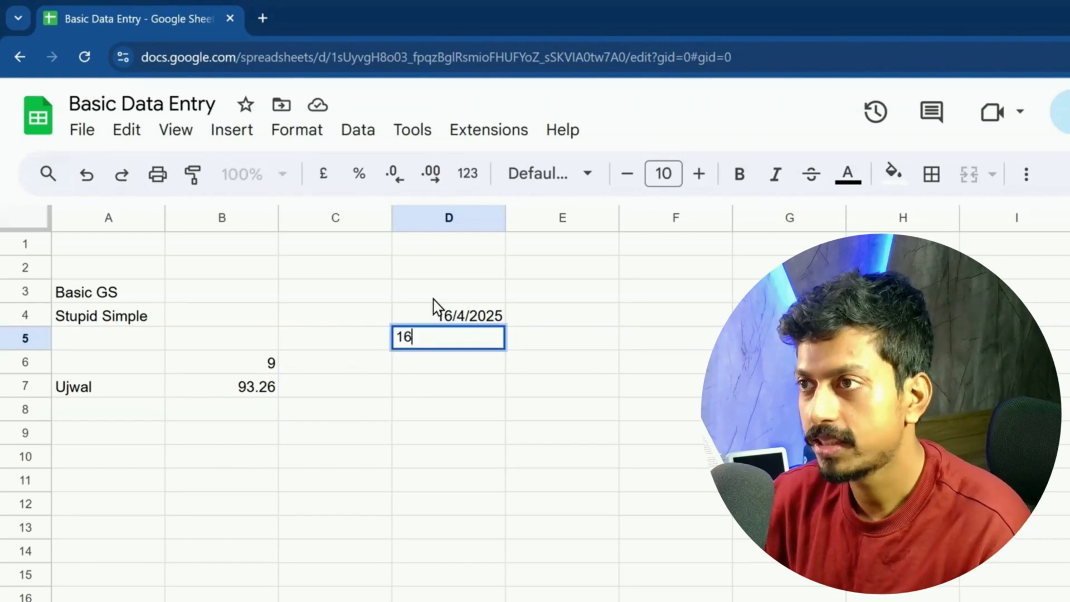
type("-A")
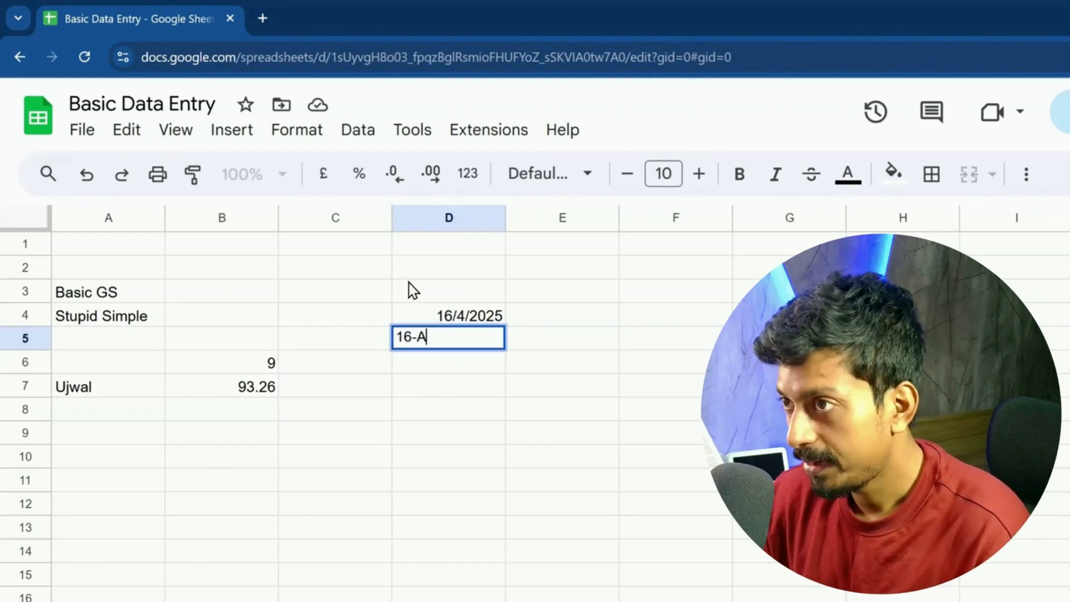
type("pr-")
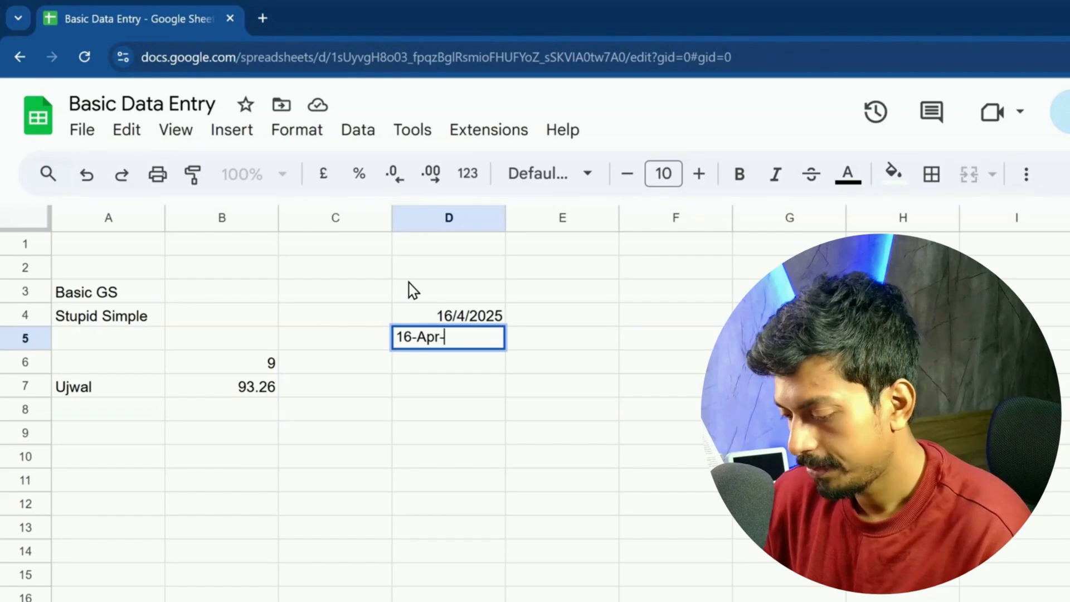
type("2025")
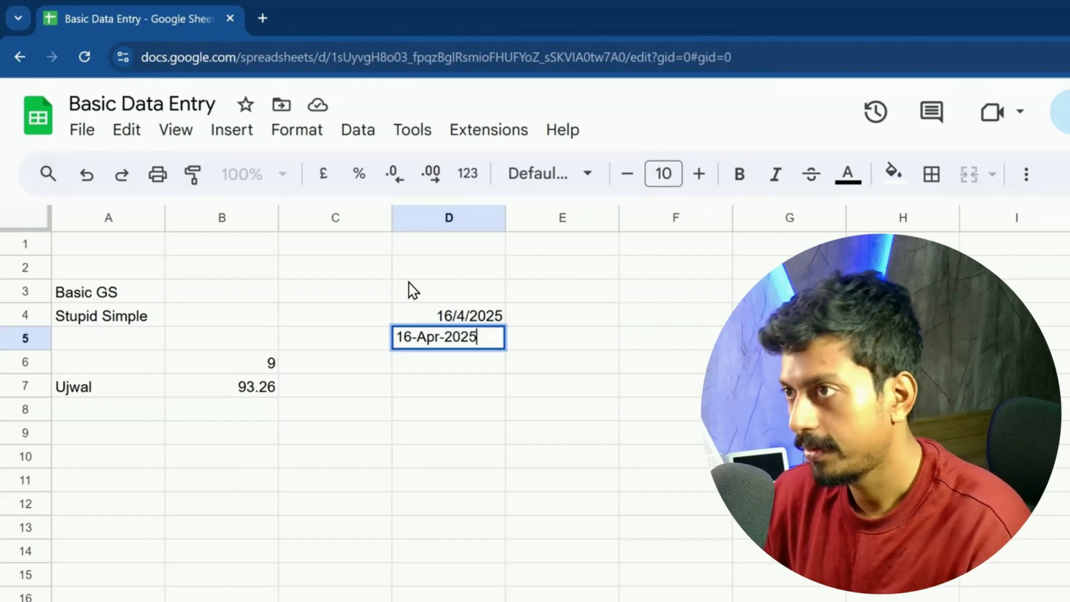
key("Return")
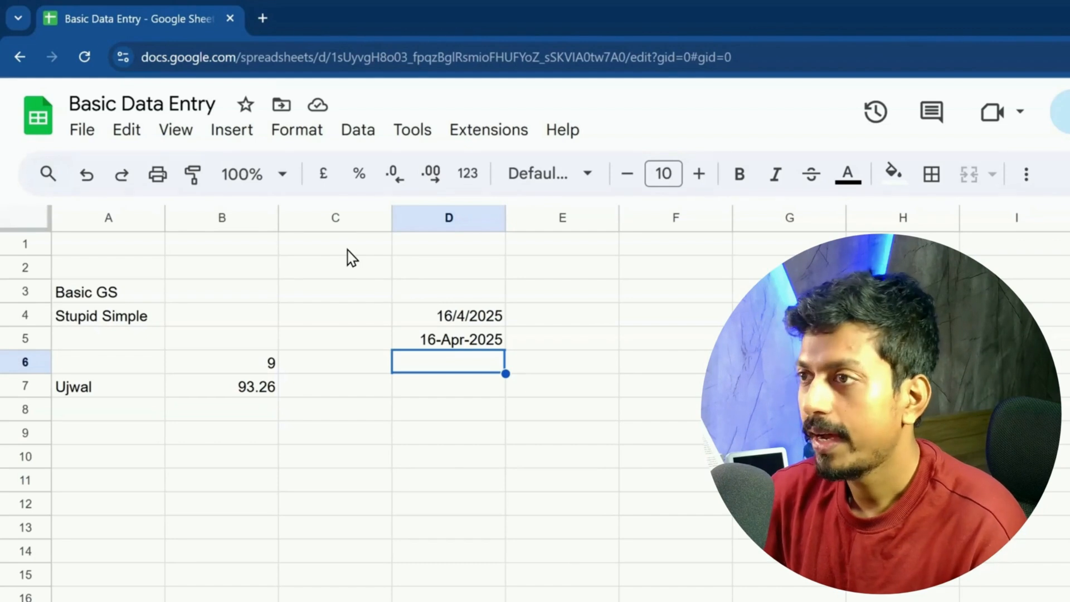
Step: Type 16-apr-2025 in D6 so Sheets stores it as a date
type("16-")
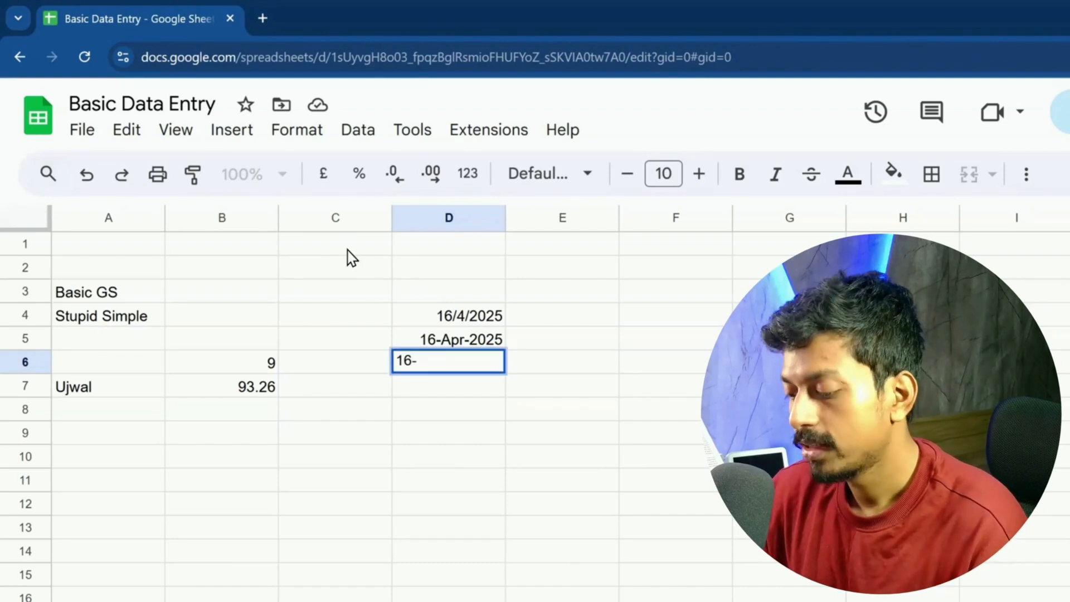
type("apr")
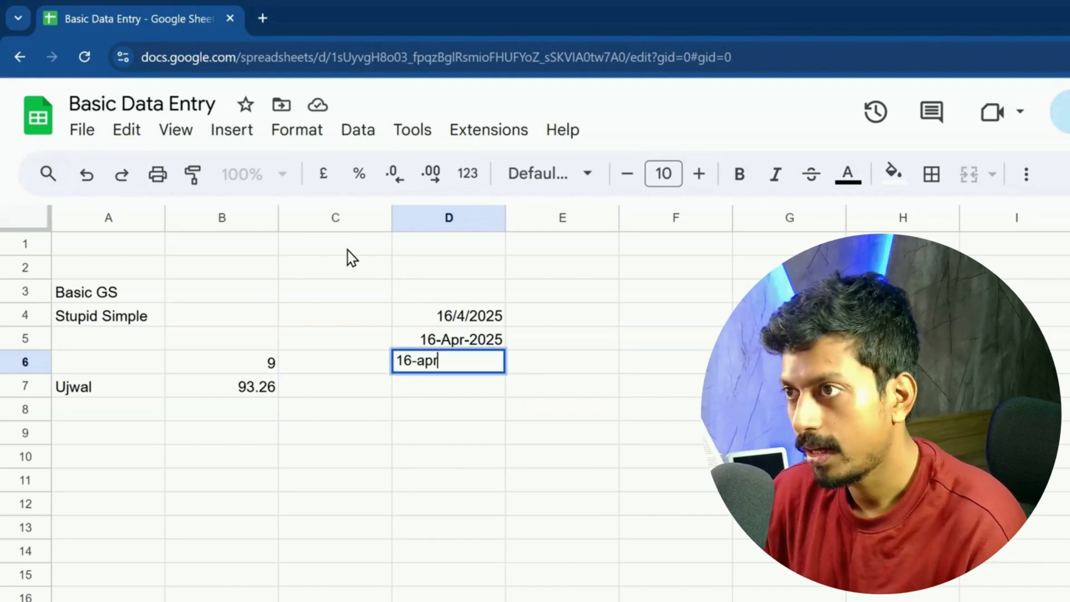
type("-2025")
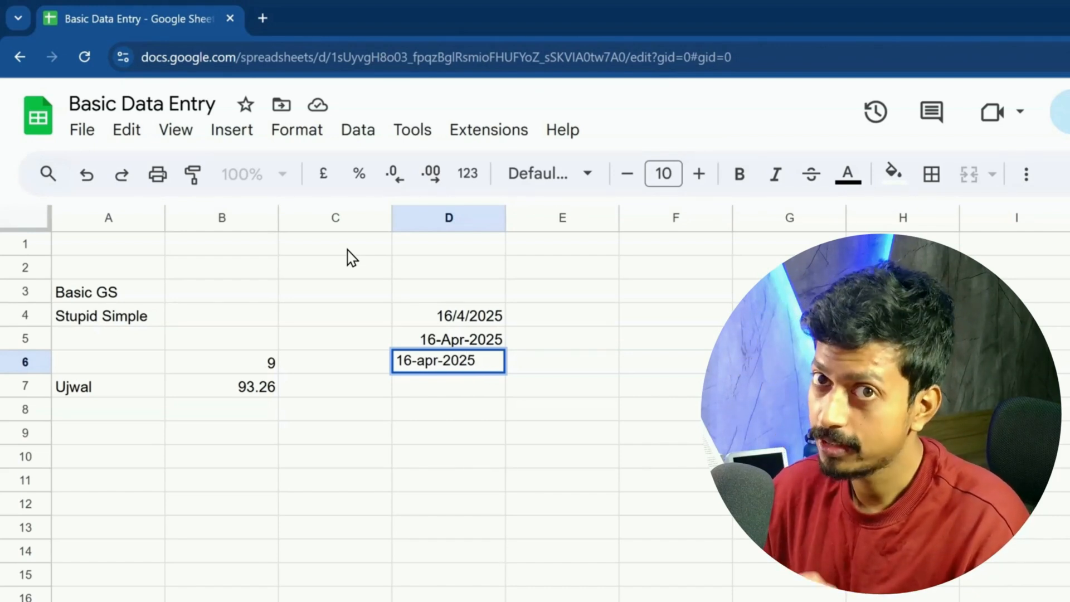
key("Return")
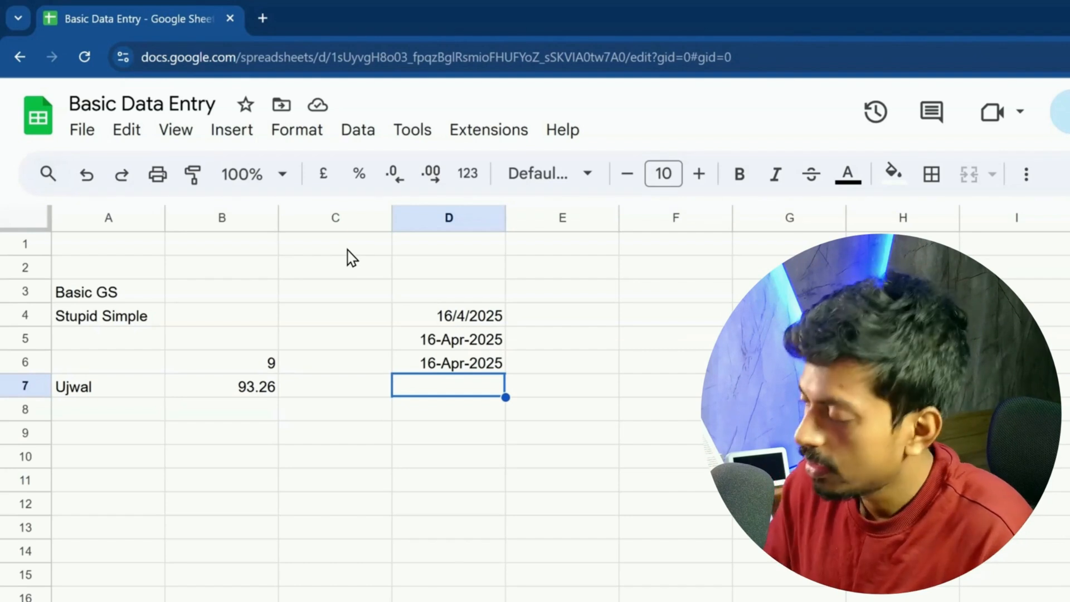
Step: Pick 18 in D4's date picker to make it 18/4/2025
left_click(457, 320)
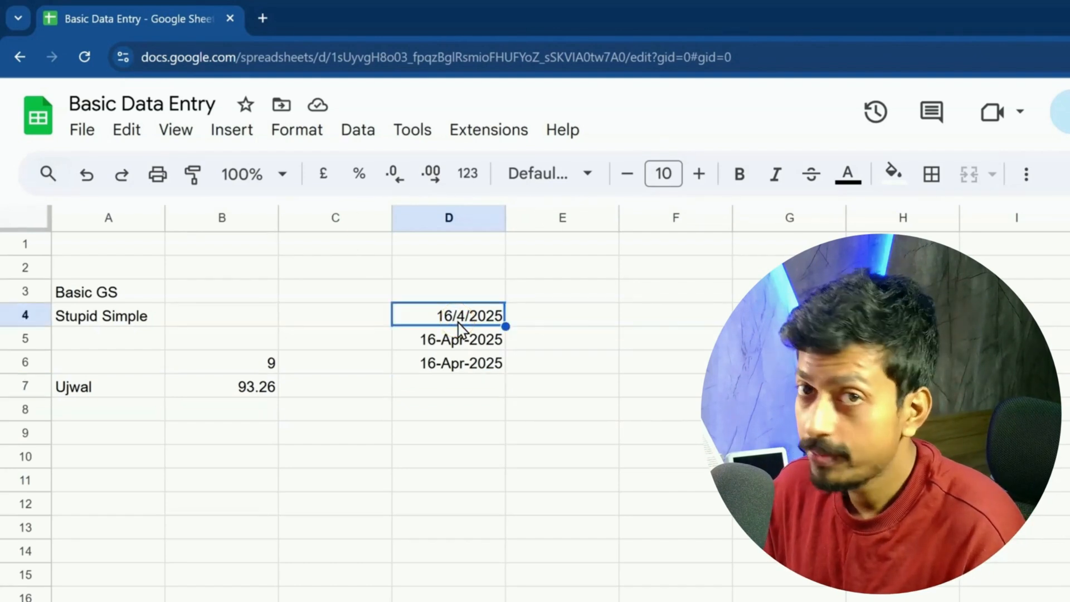
double_click(459, 322)
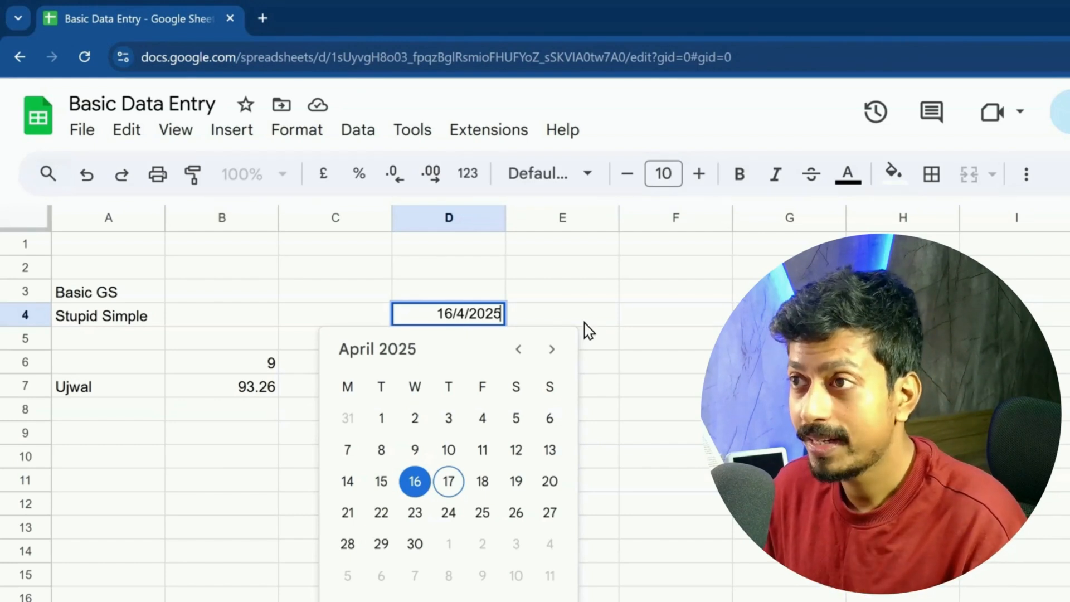
left_click(471, 481)
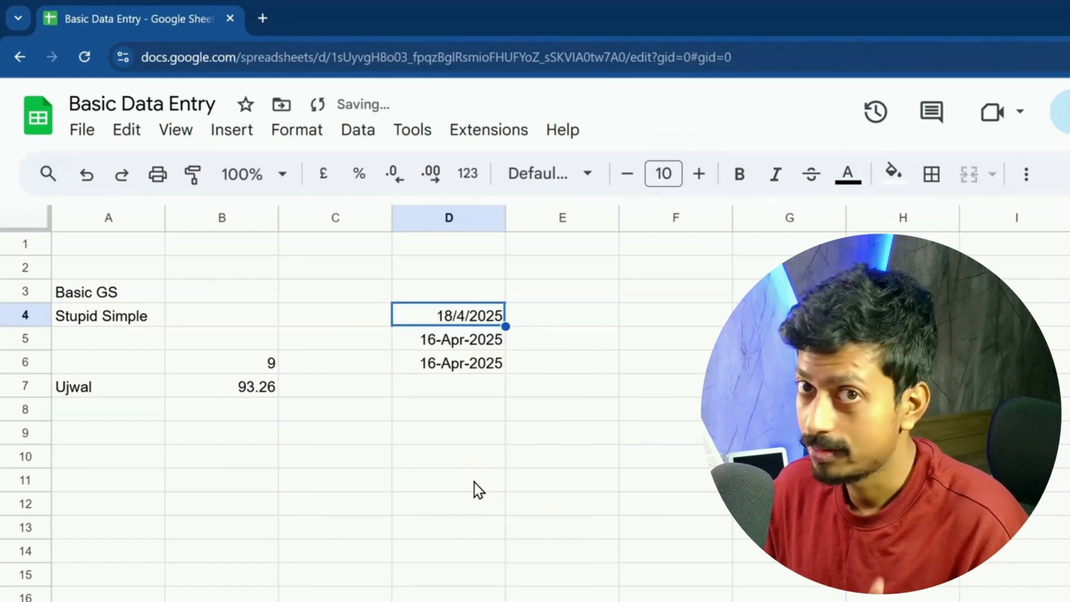
Step: View the date pickers for D5 and D6 without changes, then select an empty cell
double_click(457, 338)
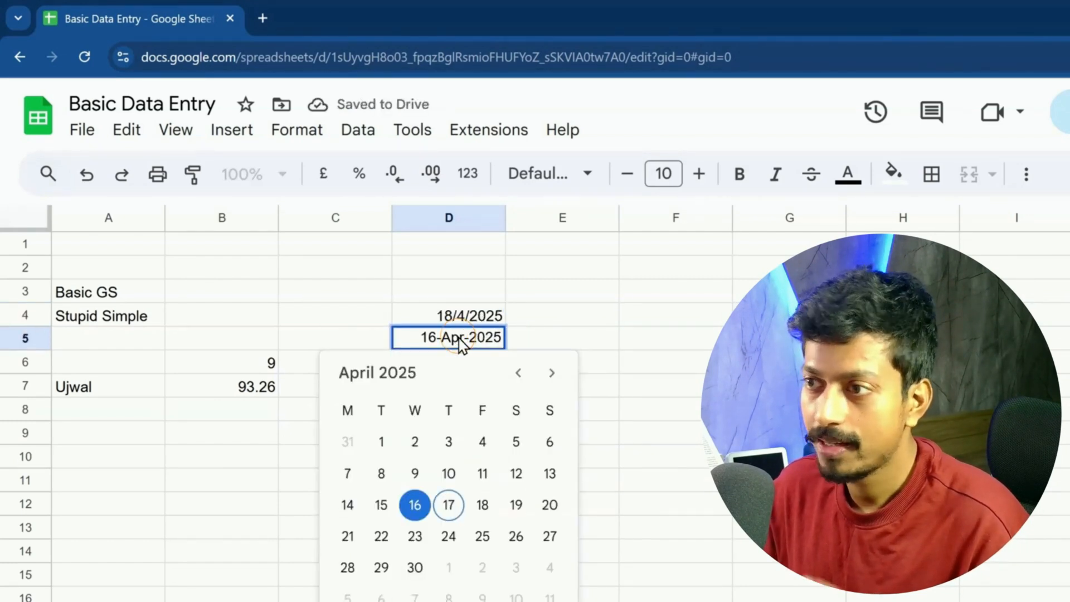
left_click(588, 325)
left_click(474, 363)
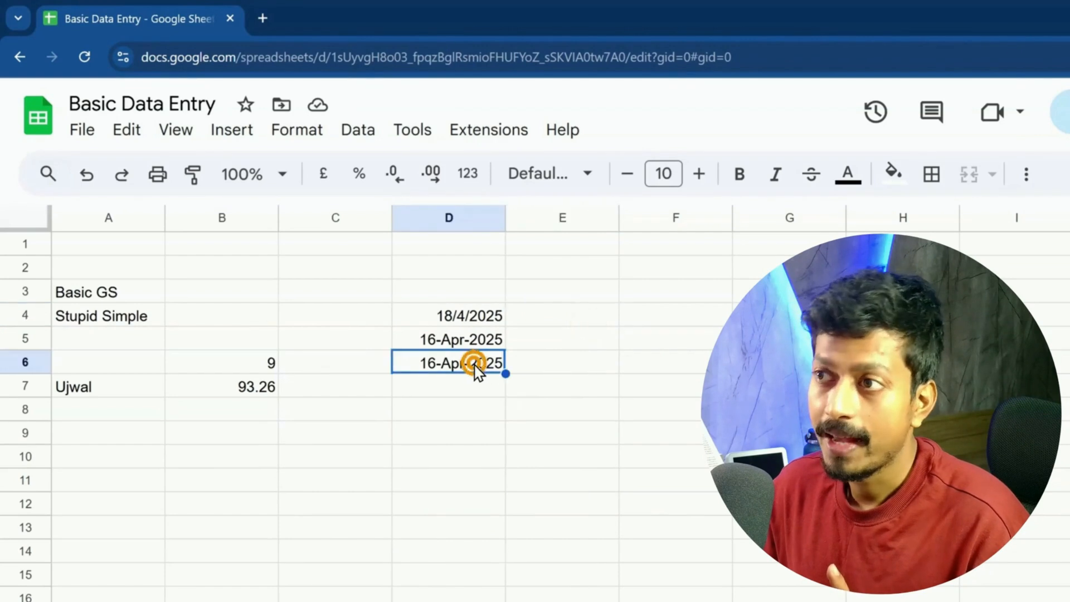
double_click(474, 362)
left_click(508, 359)
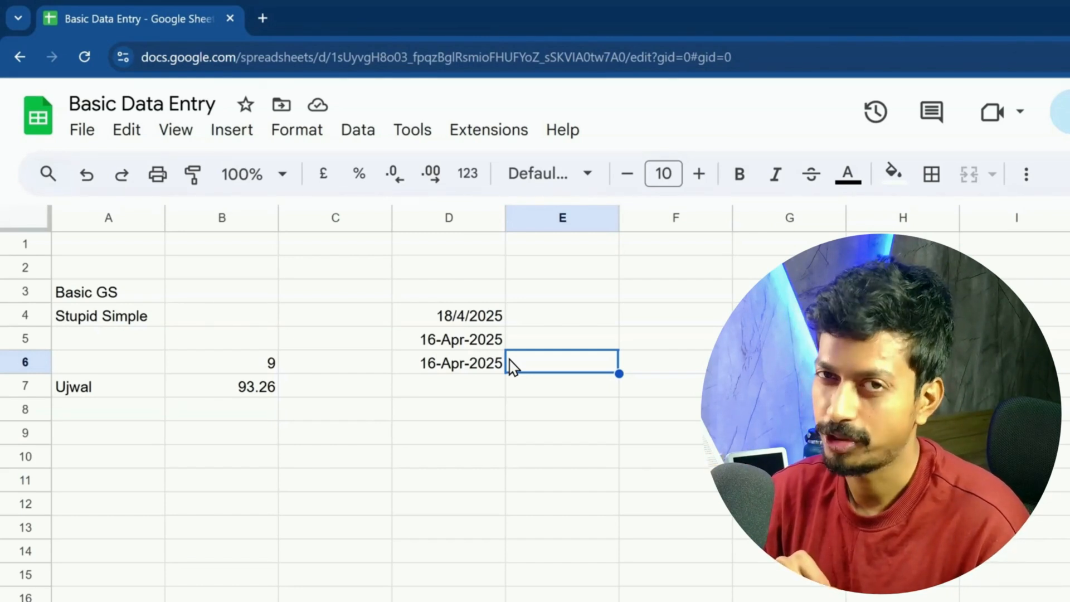
left_click(601, 415)
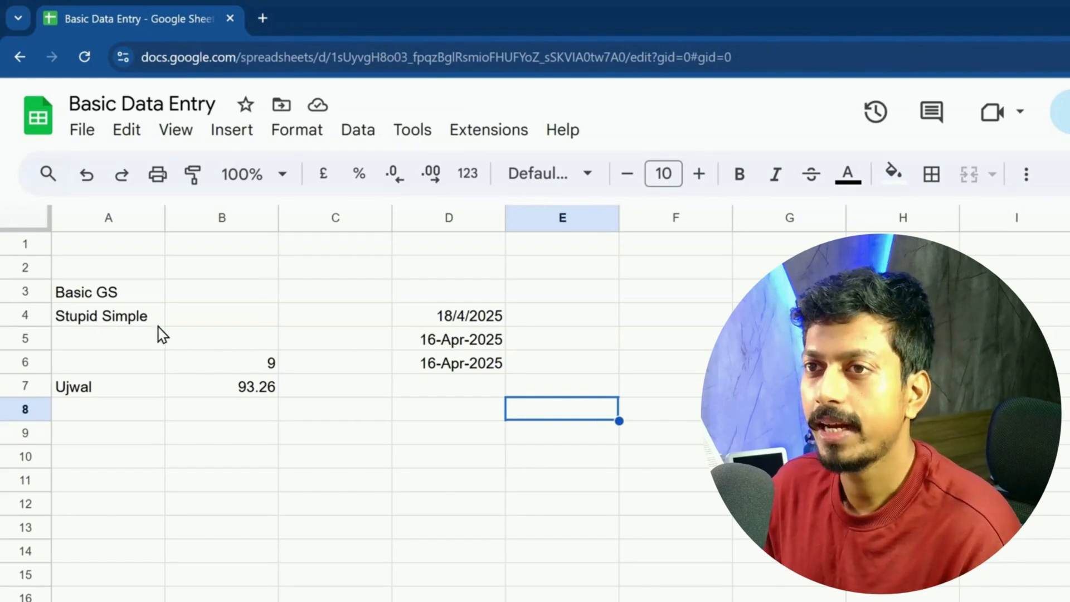
Step: Overwrite A4 with 'tutorials' and A3 with 'Youtube'
left_click(141, 321)
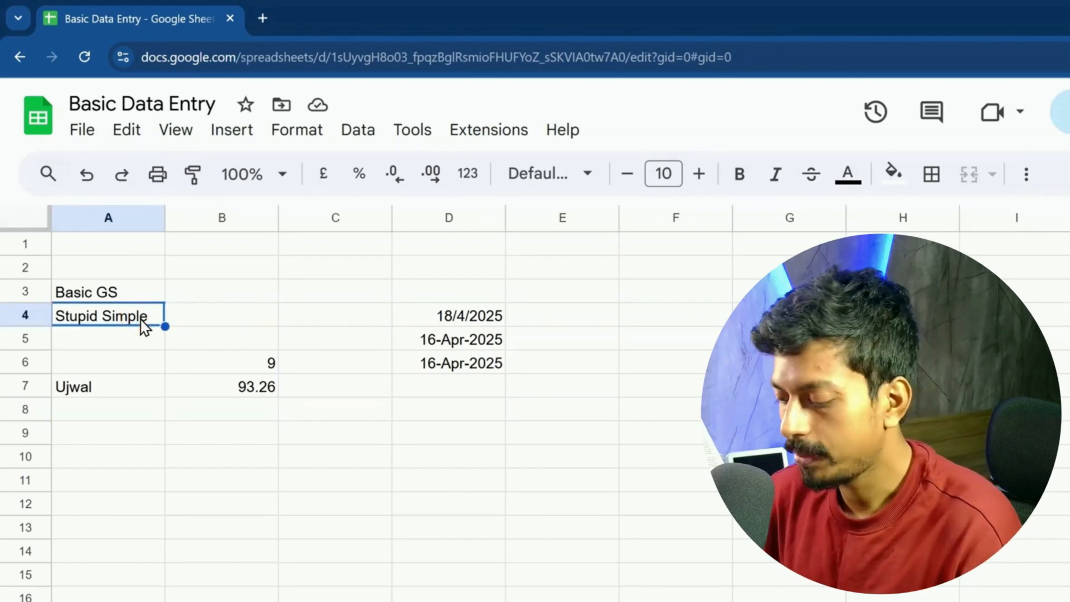
type("tutorials")
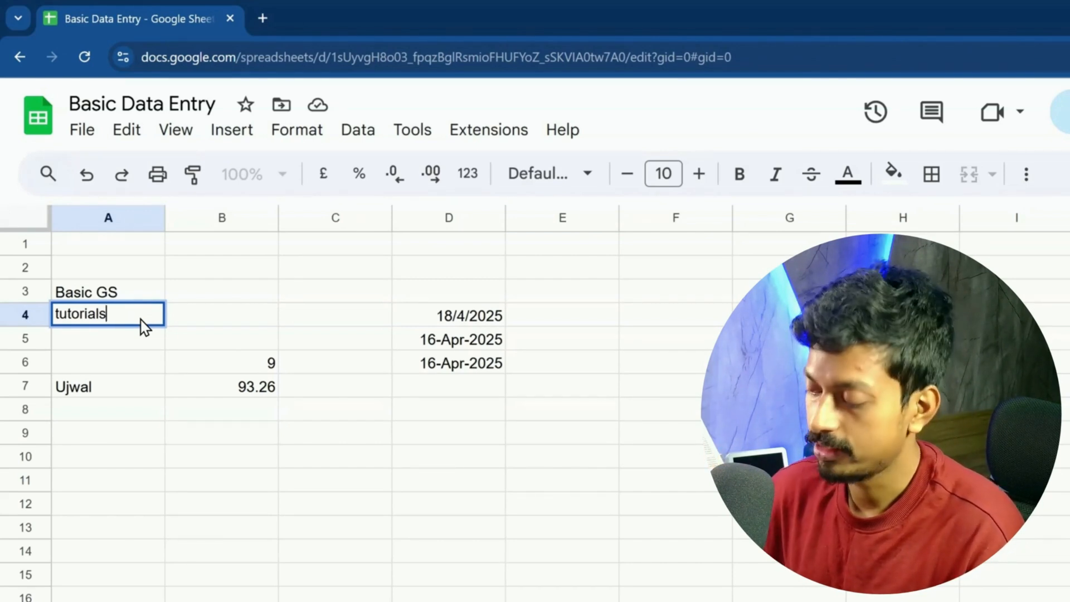
key("Return")
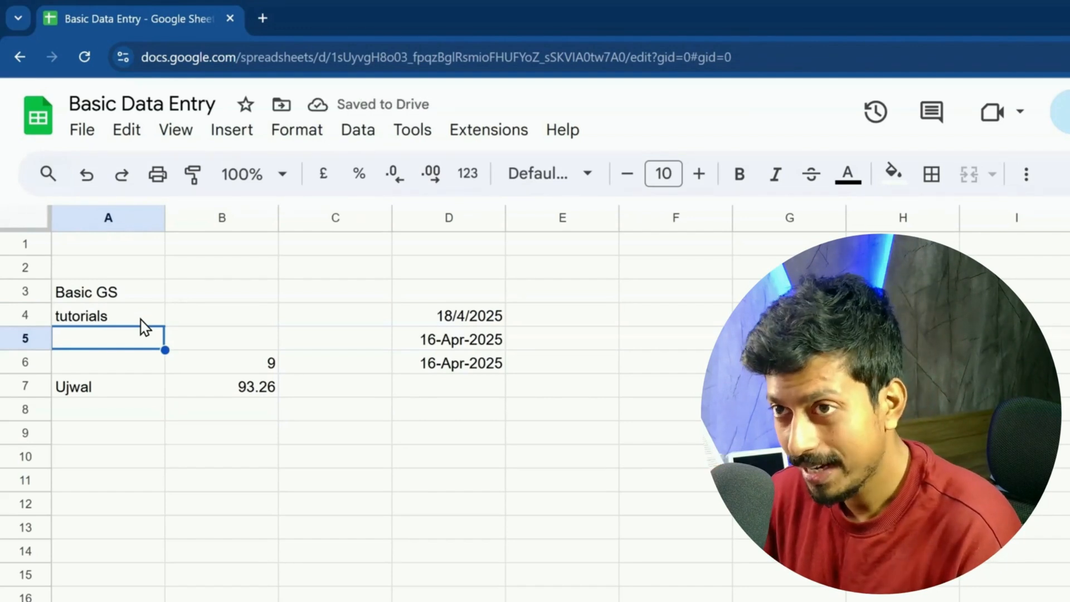
left_click(139, 294)
type("Youtube")
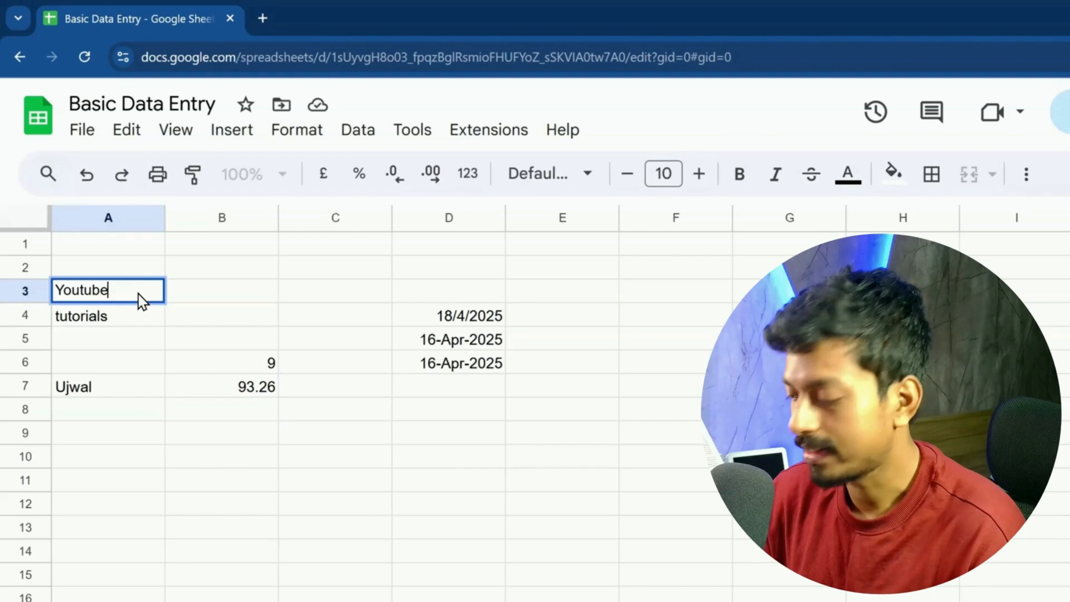
key("Return")
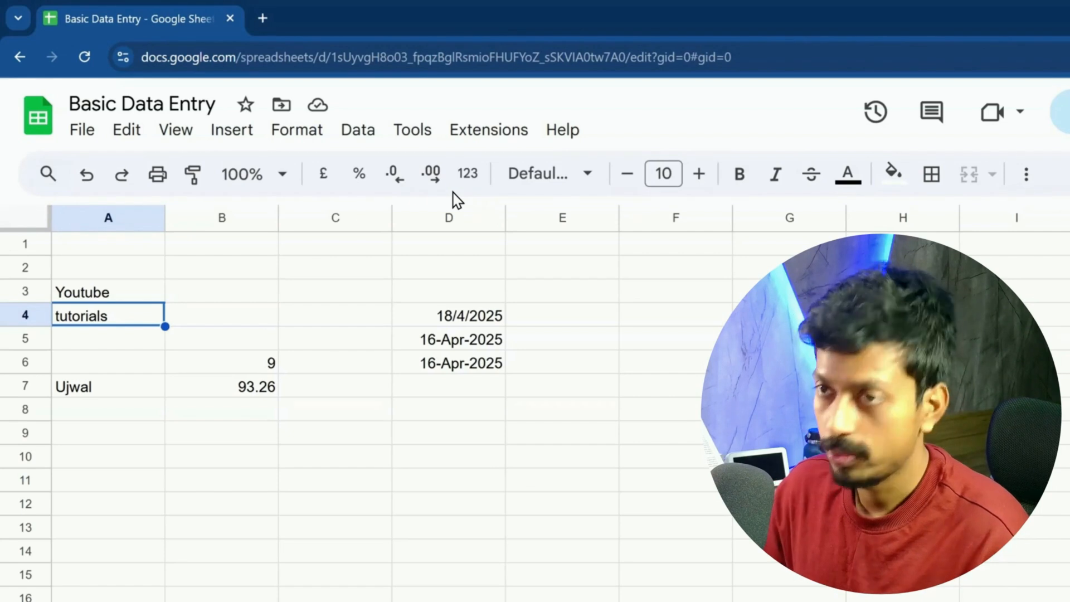
Step: Re-edit A3 so it reads 'YT' instead of 'Youtube'
left_click(151, 292)
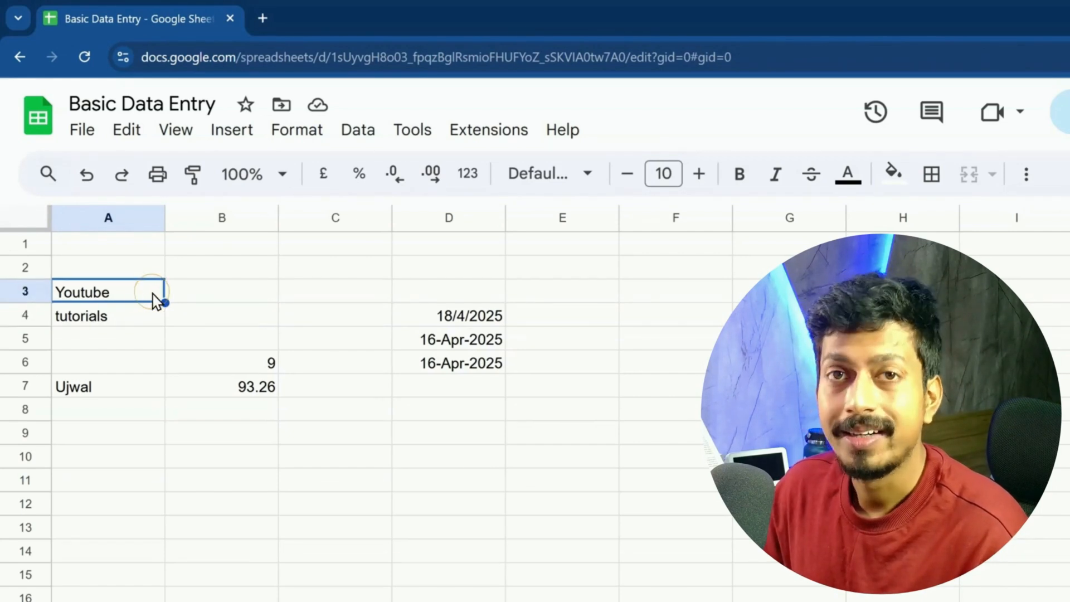
double_click(153, 295)
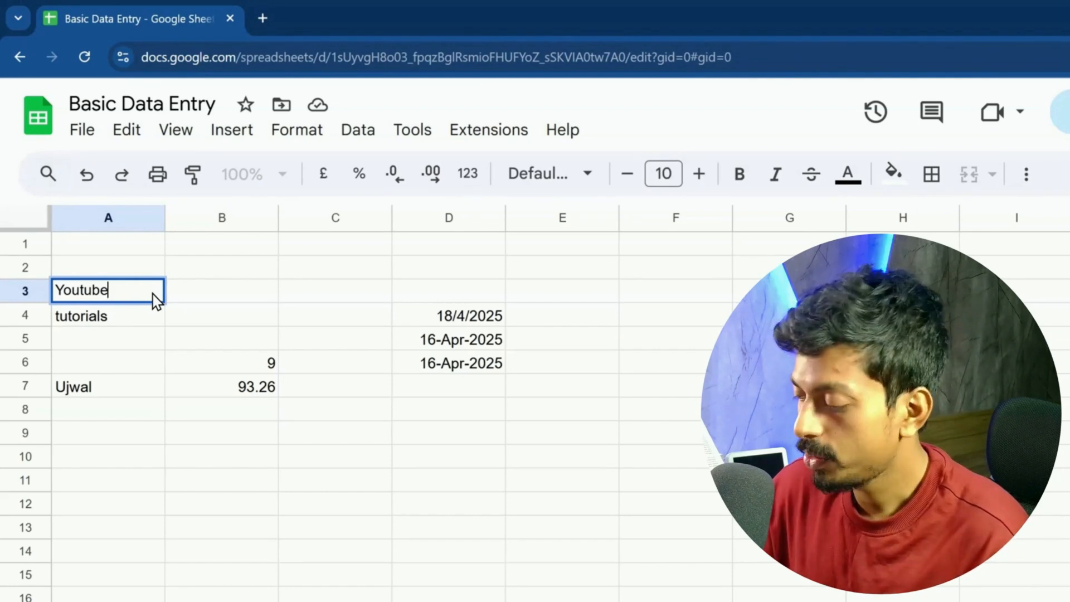
key("BackSpace")
key("BackSpace")
key("BackSpace")
key("BackSpace")
key("BackSpace")
key("BackSpace")
key("BackSpace")
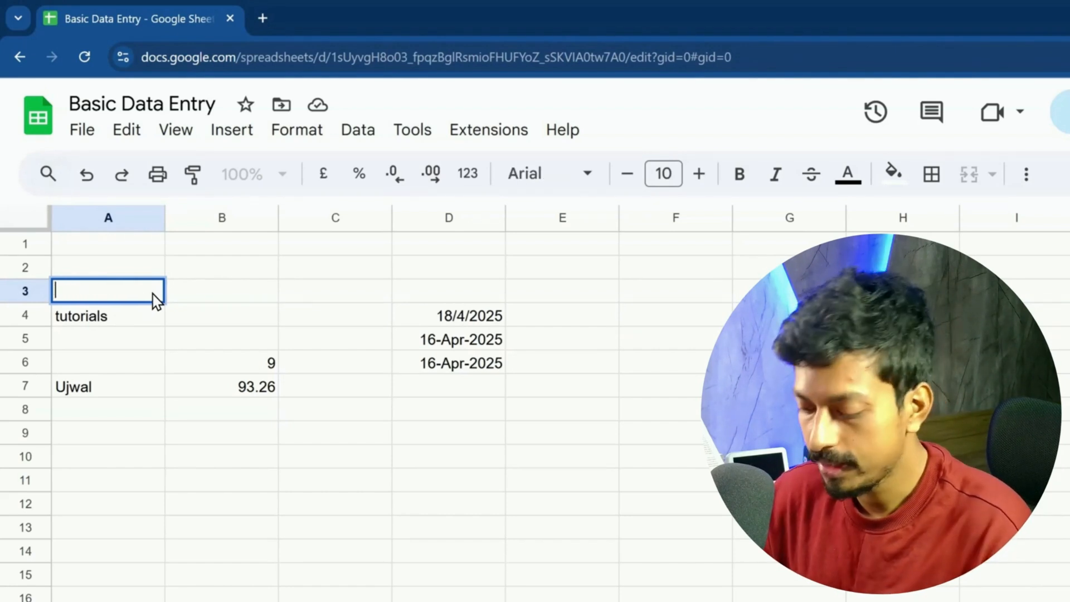
type("Simp")
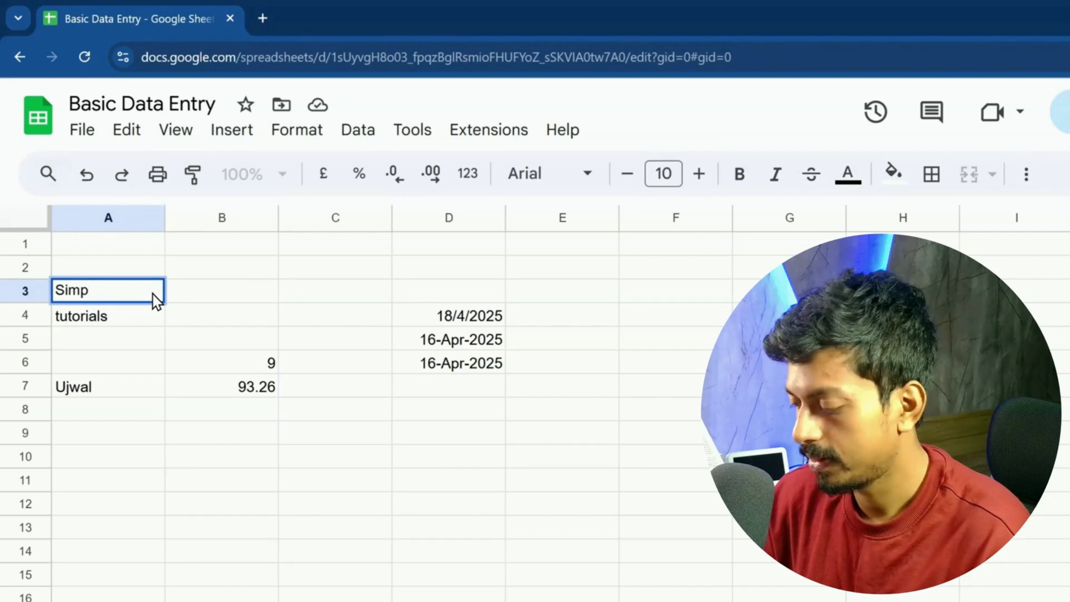
type("le")
key("BackSpace")
key("BackSpace")
key("BackSpace")
key("BackSpace")
key("BackSpace")
key("BackSpace")
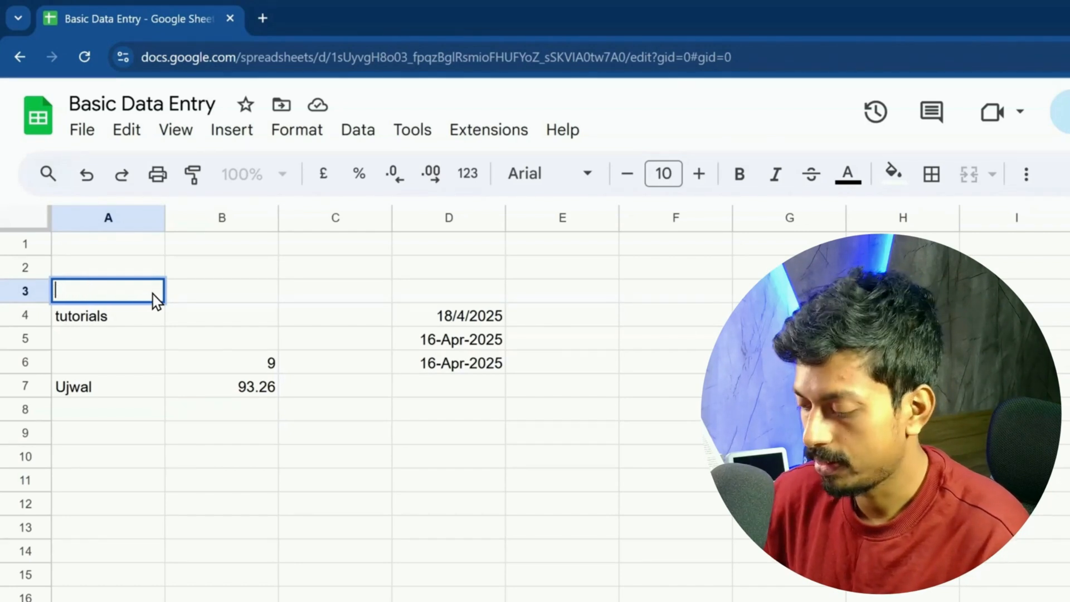
type("YT")
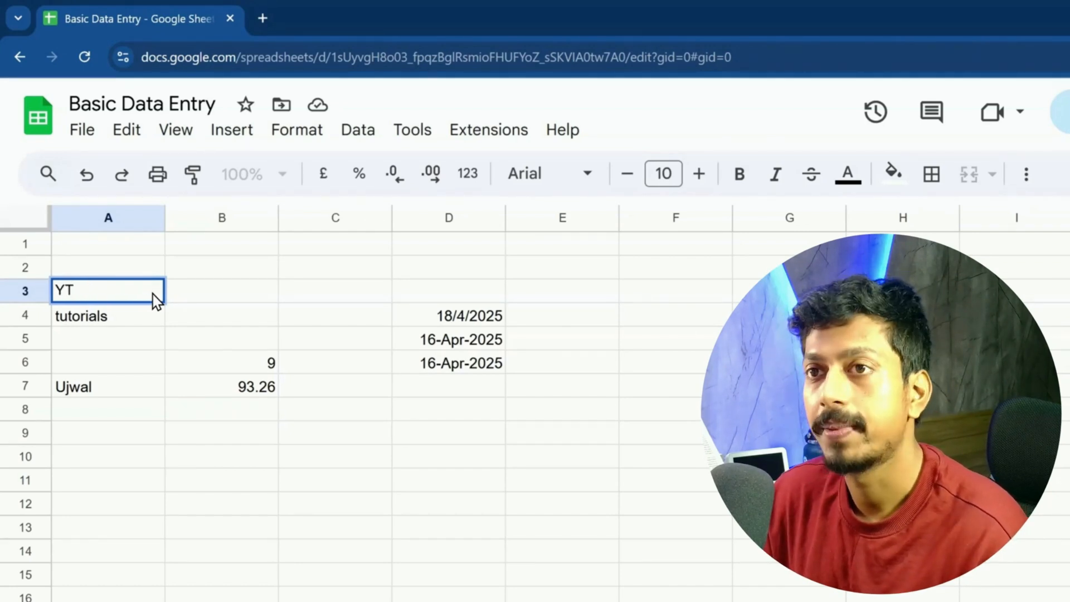
key("Return")
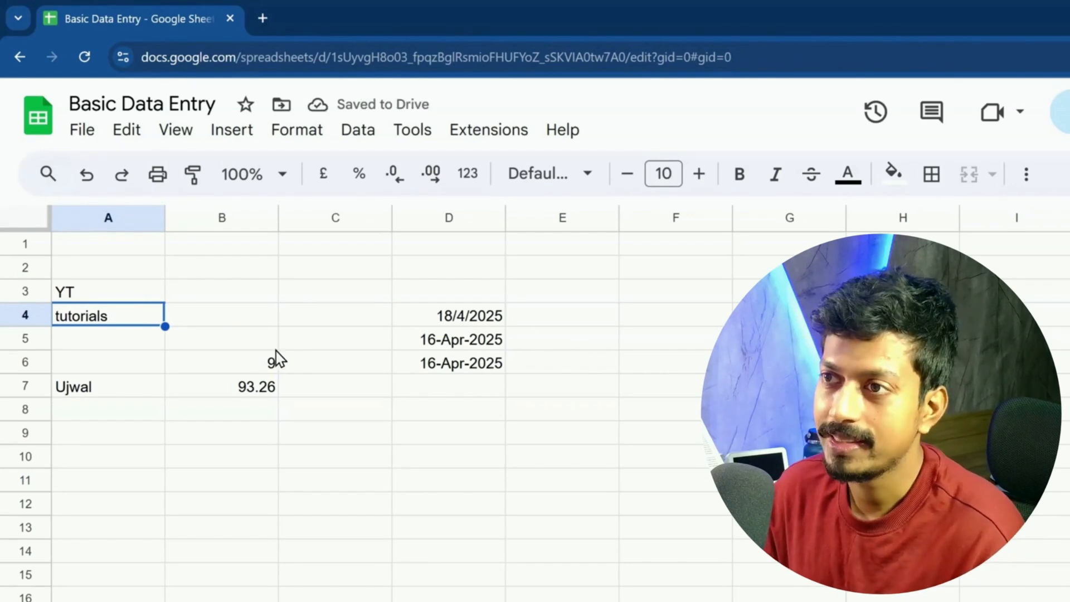
Step: Replace the 9 in B6 with 823525, followed by an undo
left_click(253, 369)
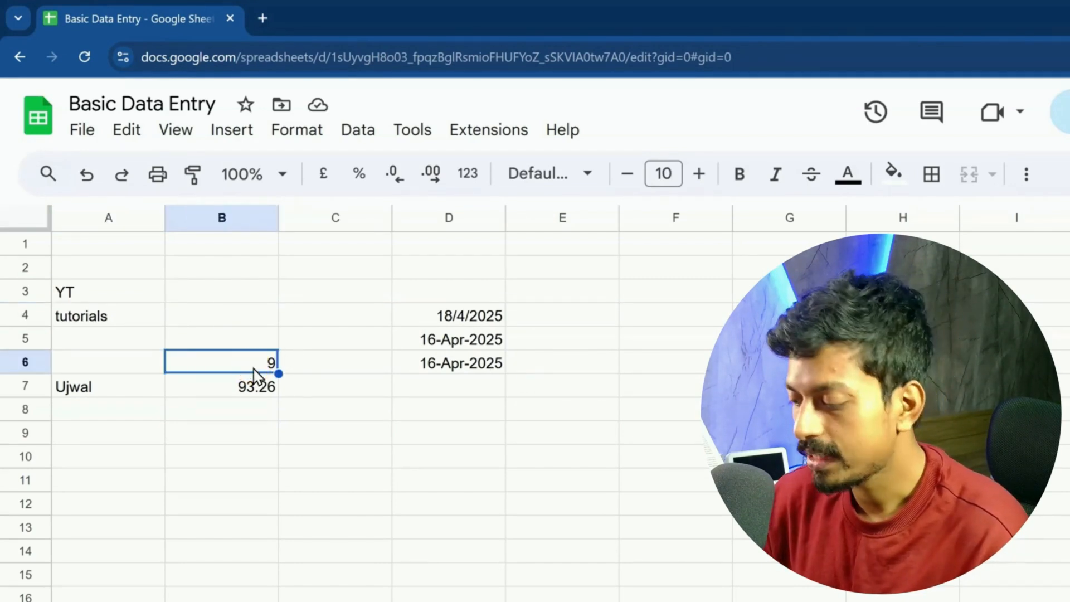
type("8")
key("Return")
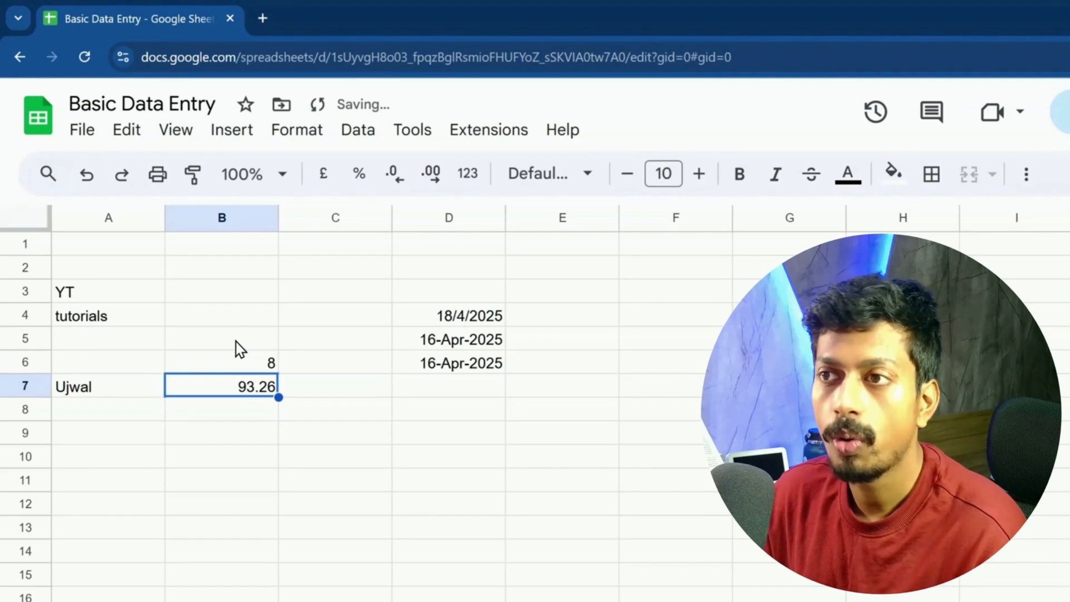
double_click(243, 353)
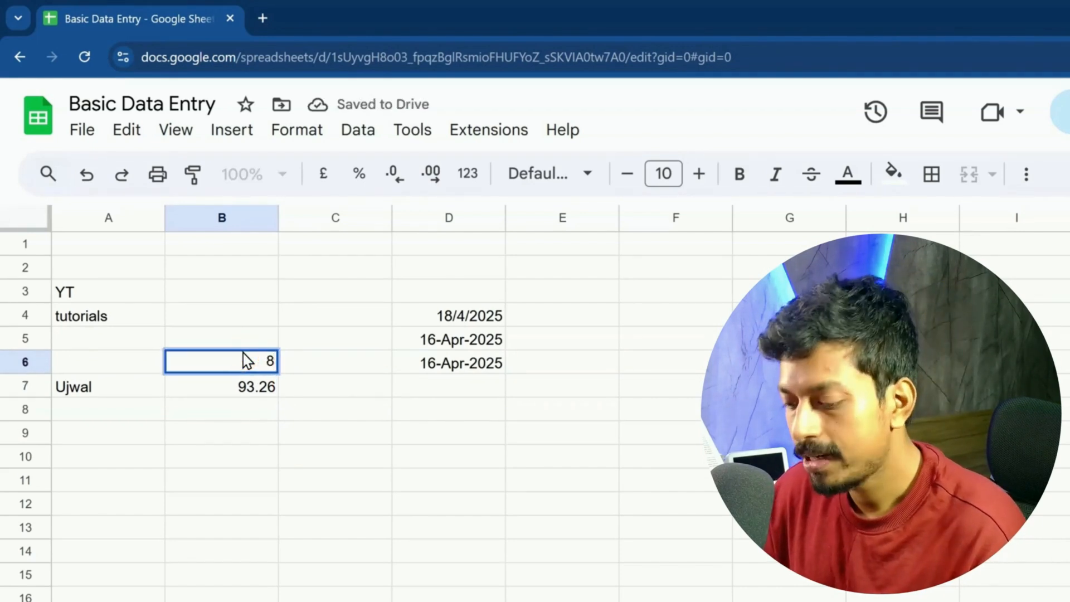
type("23525")
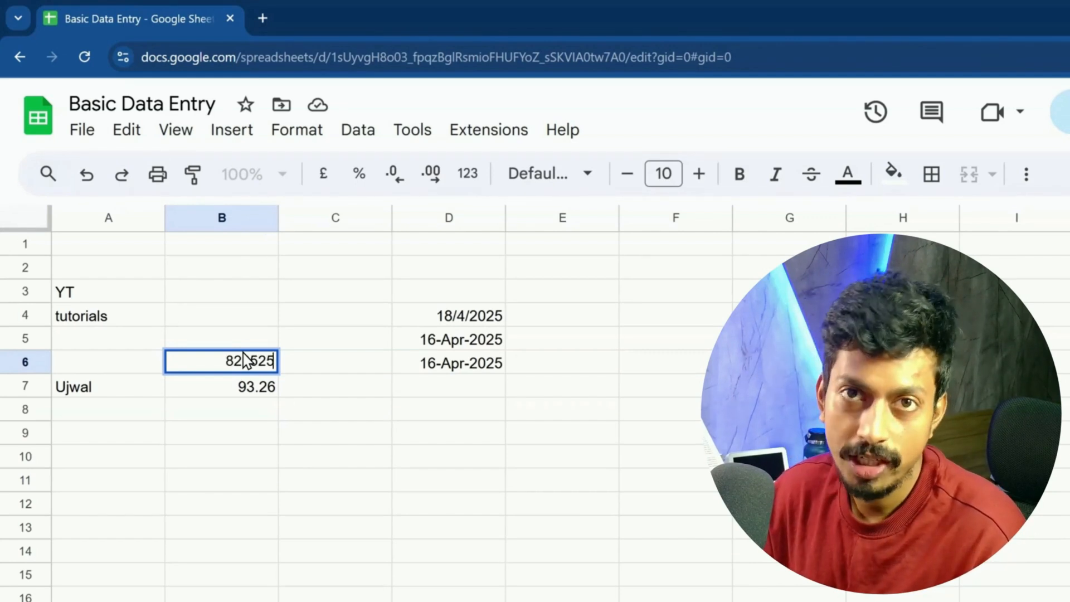
key("Return")
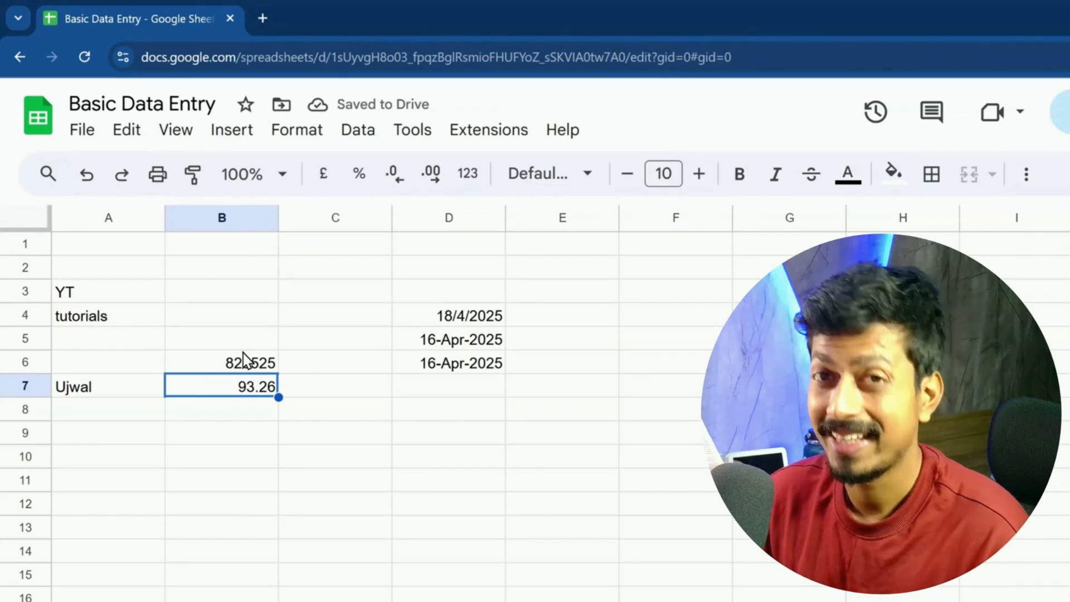
key("ctrl+z")
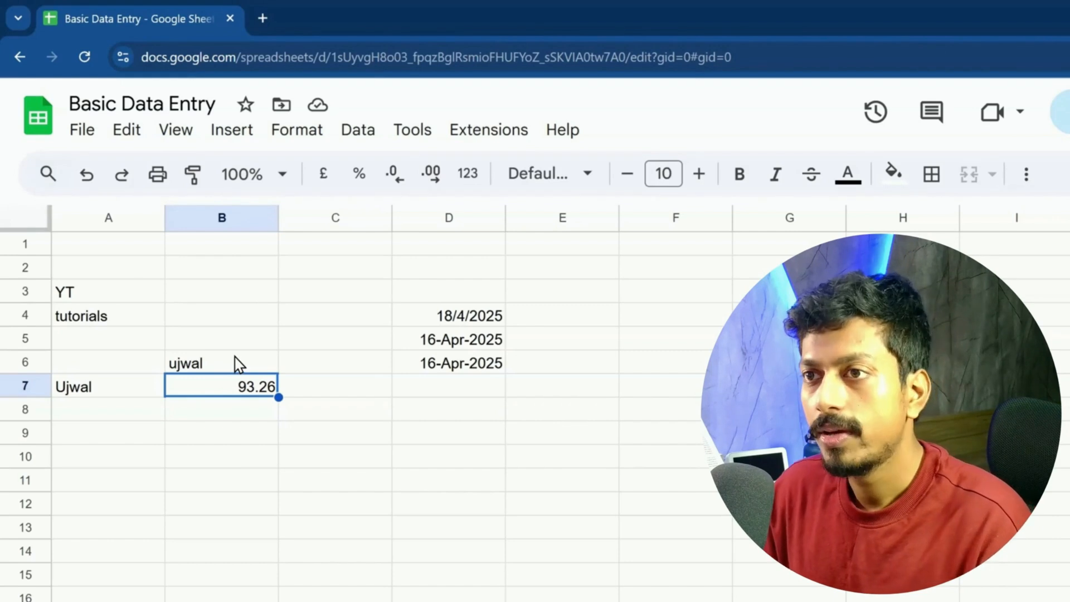
Step: Move the selection across A3, A4, A6, A7, B6, B7, D6 and D5, back to B6
key("Up")
key("Left")
left_click(238, 365)
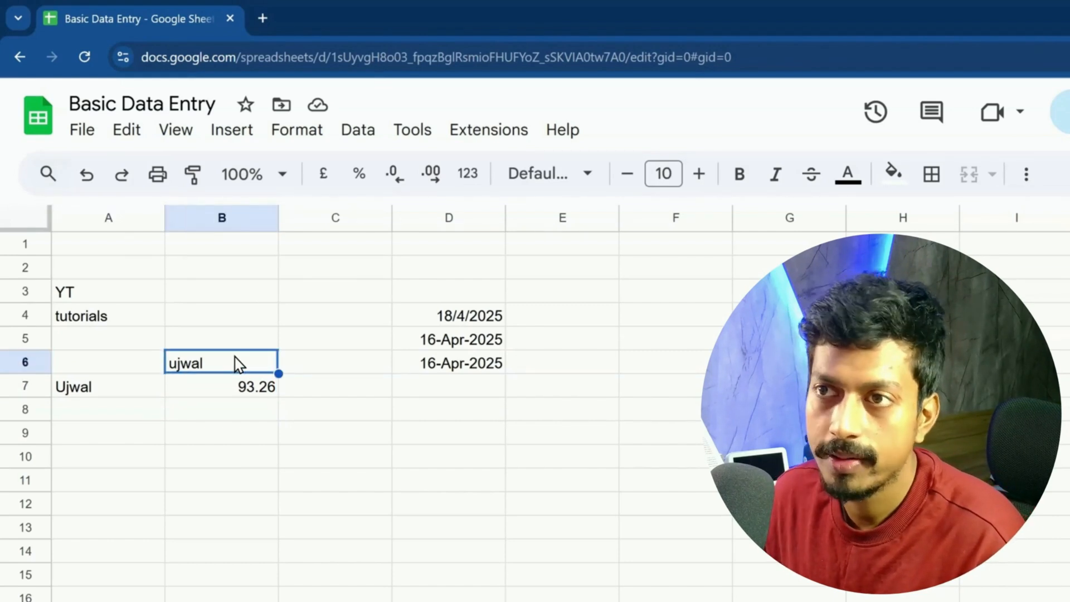
left_click(139, 301)
left_click(138, 308)
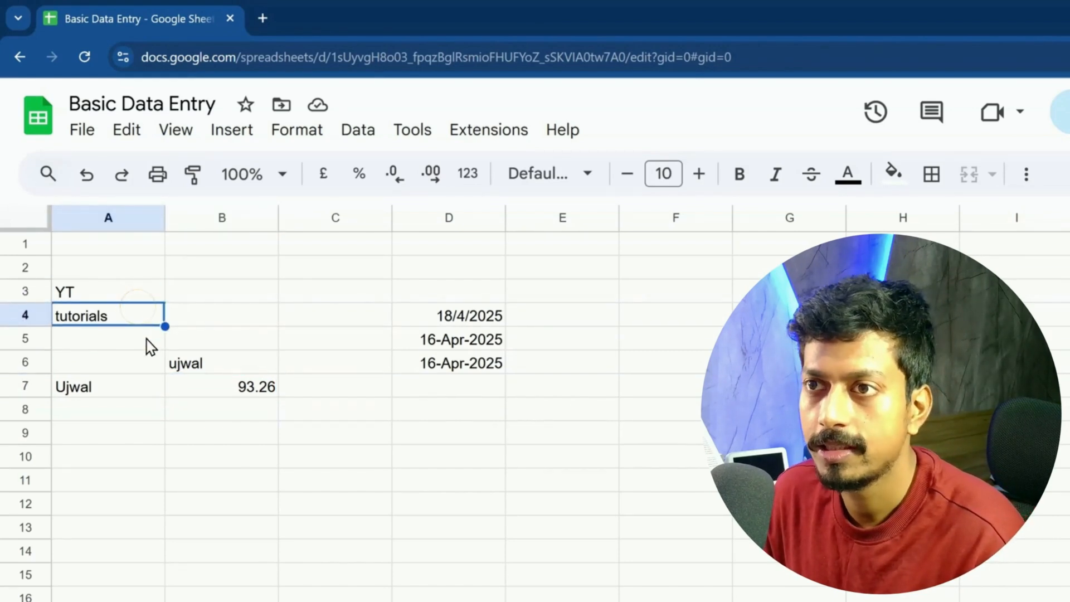
left_click(147, 362)
left_click(146, 384)
left_click(206, 364)
left_click(246, 386)
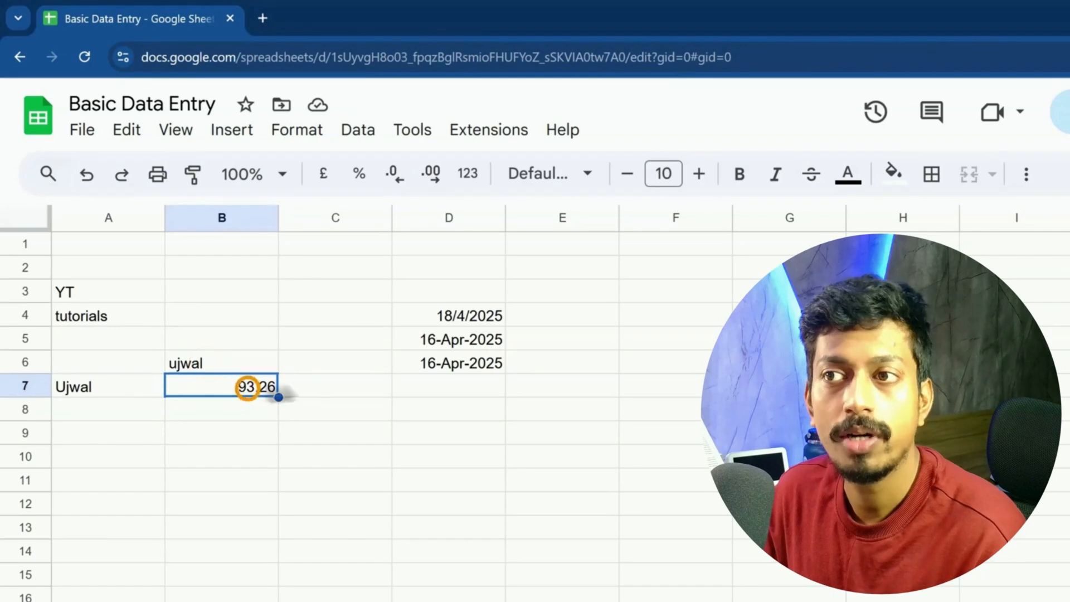
left_click(457, 365)
left_click(454, 339)
left_click(204, 363)
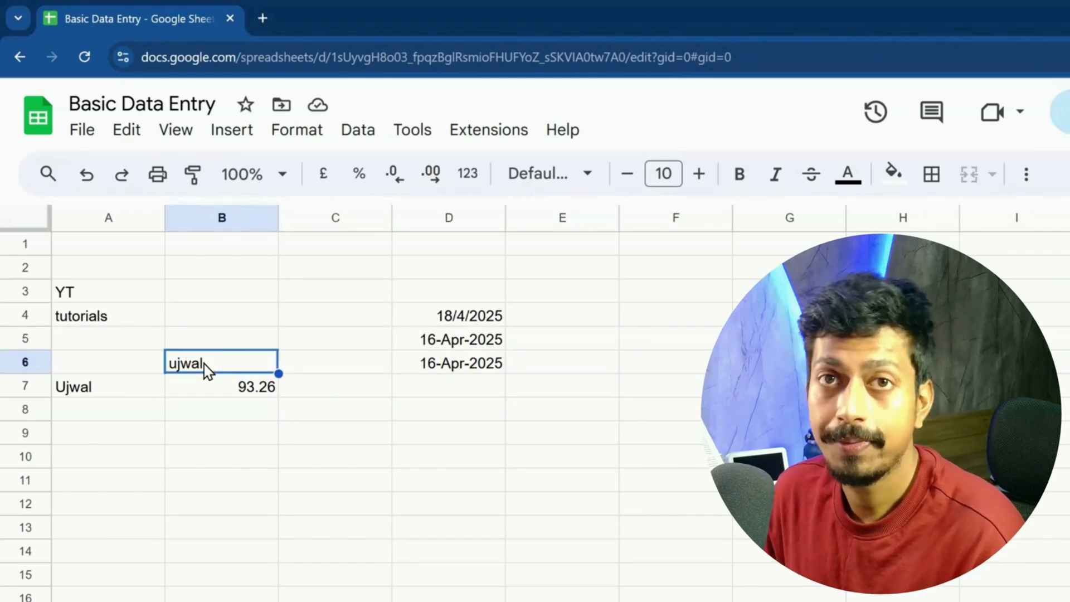
Step: Open B6 and A4 for editing and confirm them without changes
double_click(204, 363)
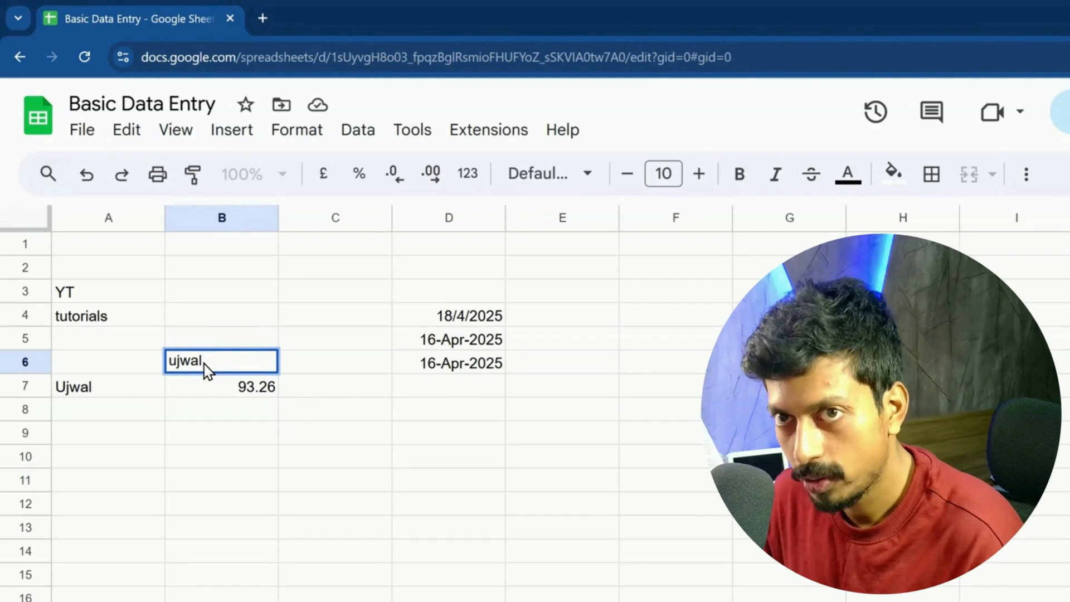
left_click(210, 378)
left_click(104, 317)
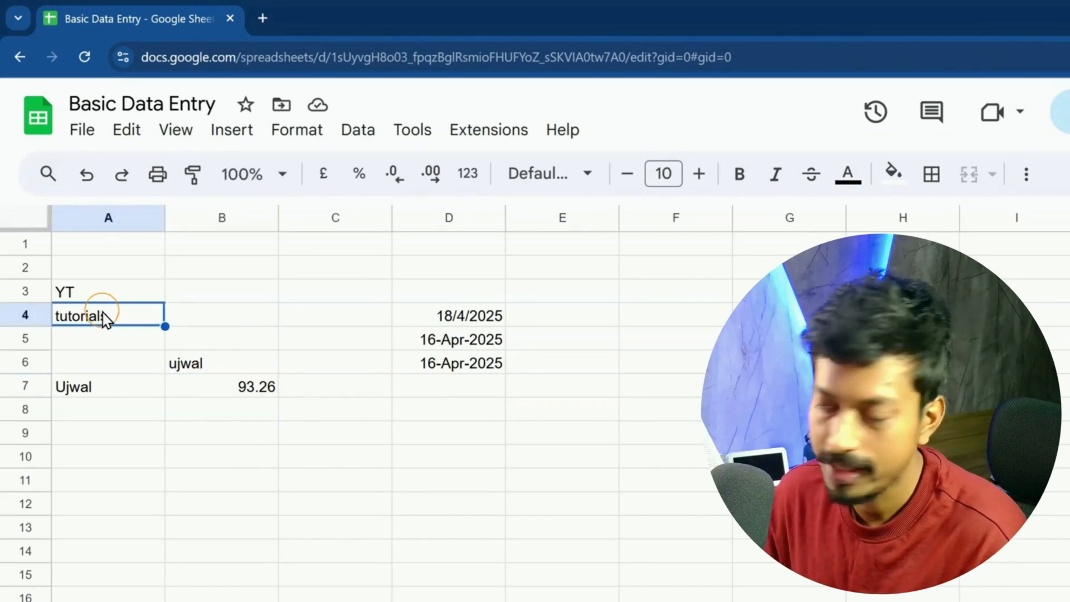
double_click(104, 317)
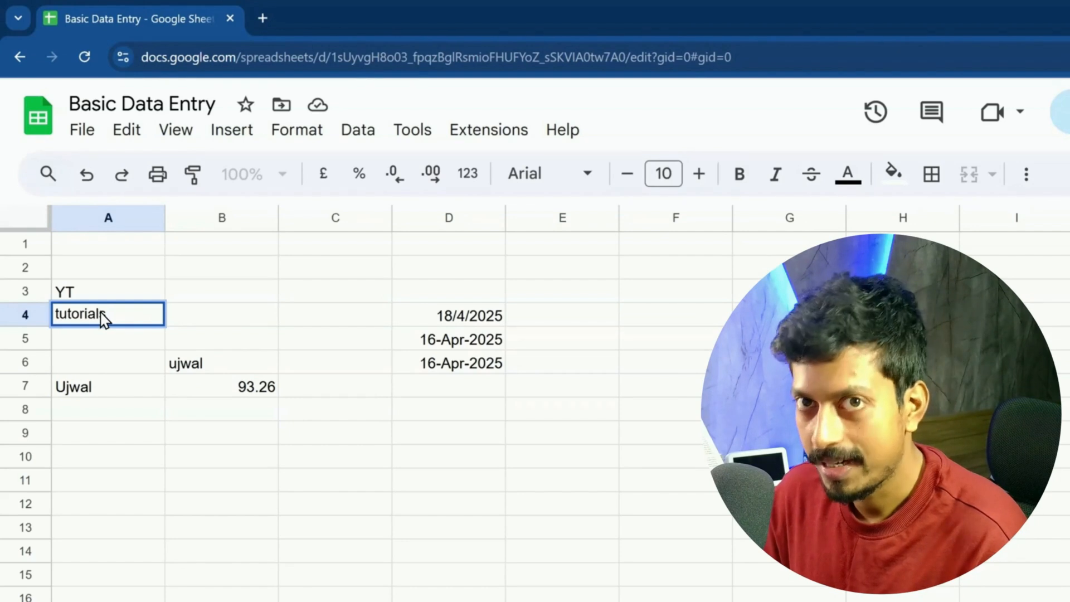
key("Return")
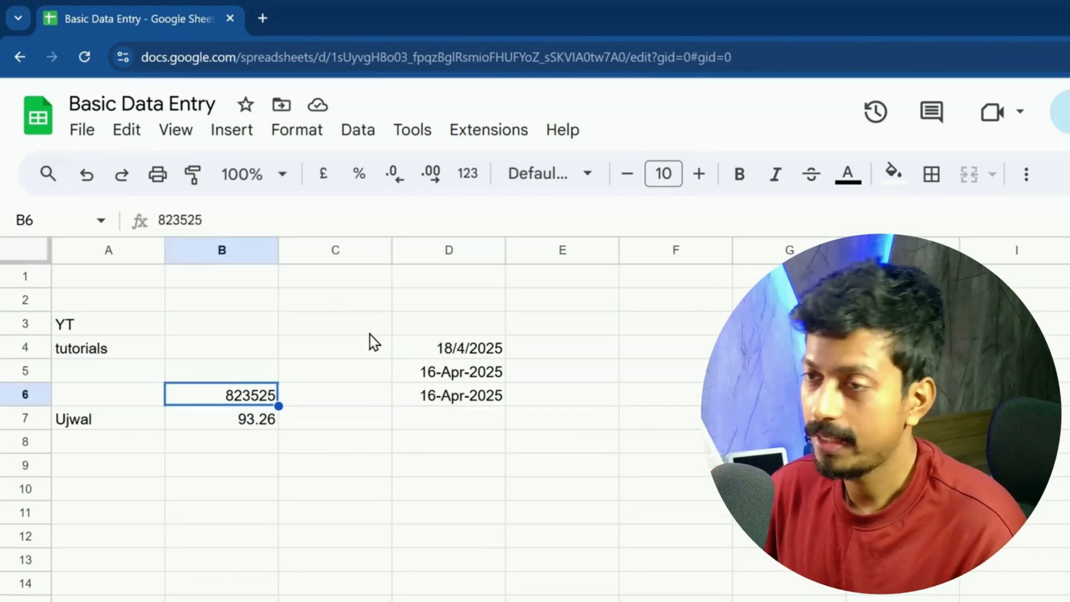
Step: Check the View > Show display options, then close them
left_click(231, 418)
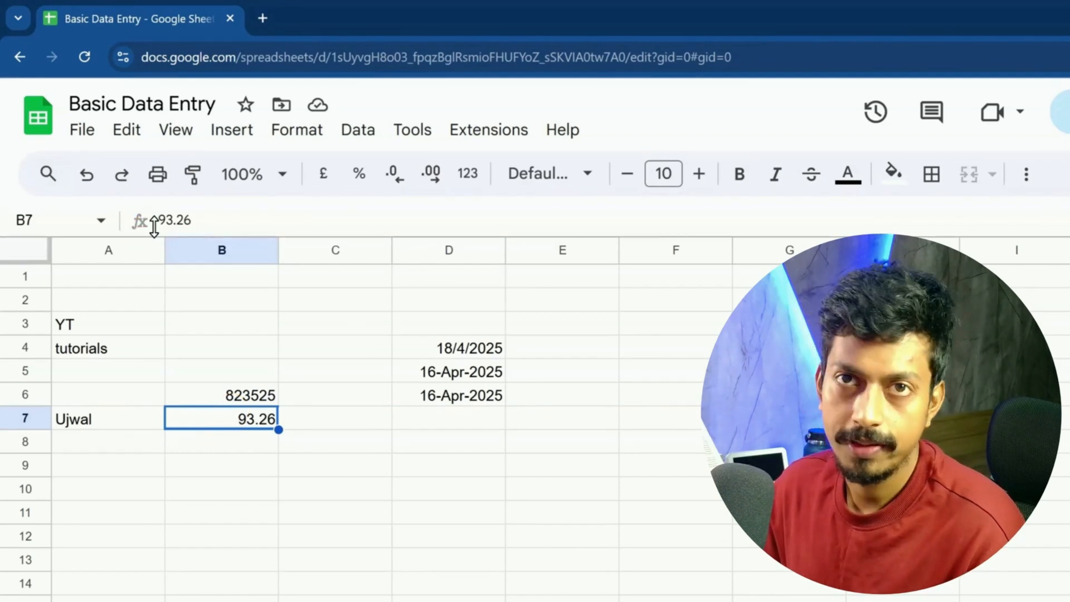
left_click(182, 135)
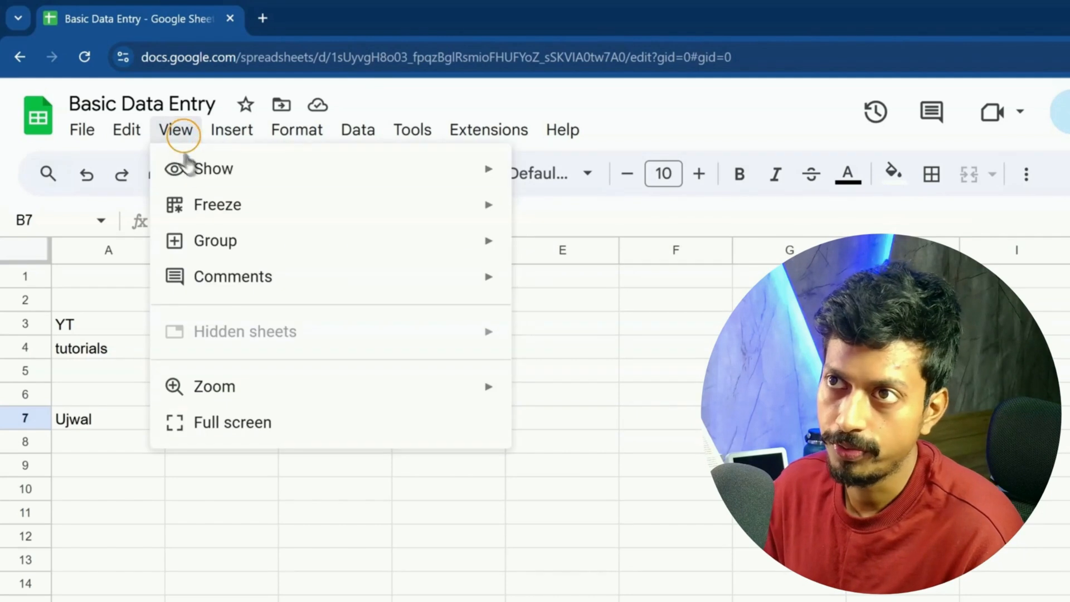
mouse_move(212, 169)
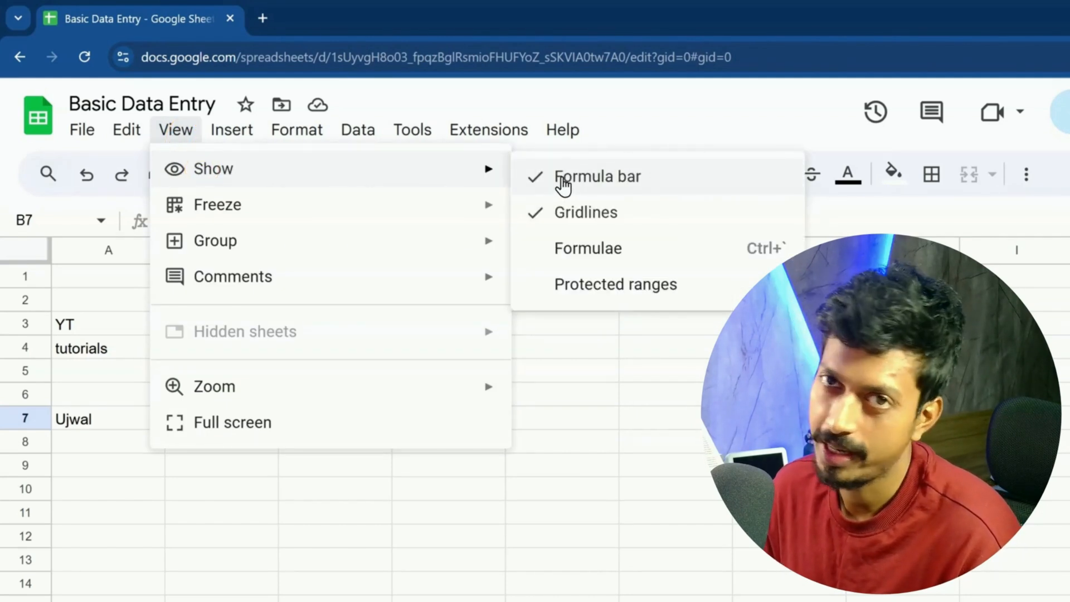
left_click(613, 429)
Step: Trim B6's value from 823525 down to 82 in the formula bar
left_click(232, 395)
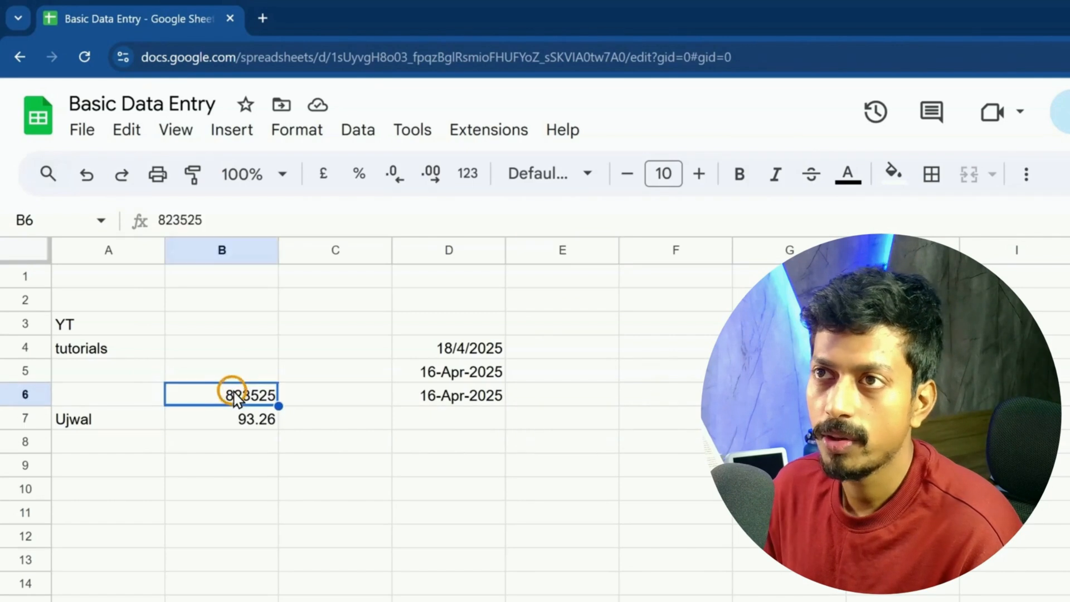
left_click(209, 220)
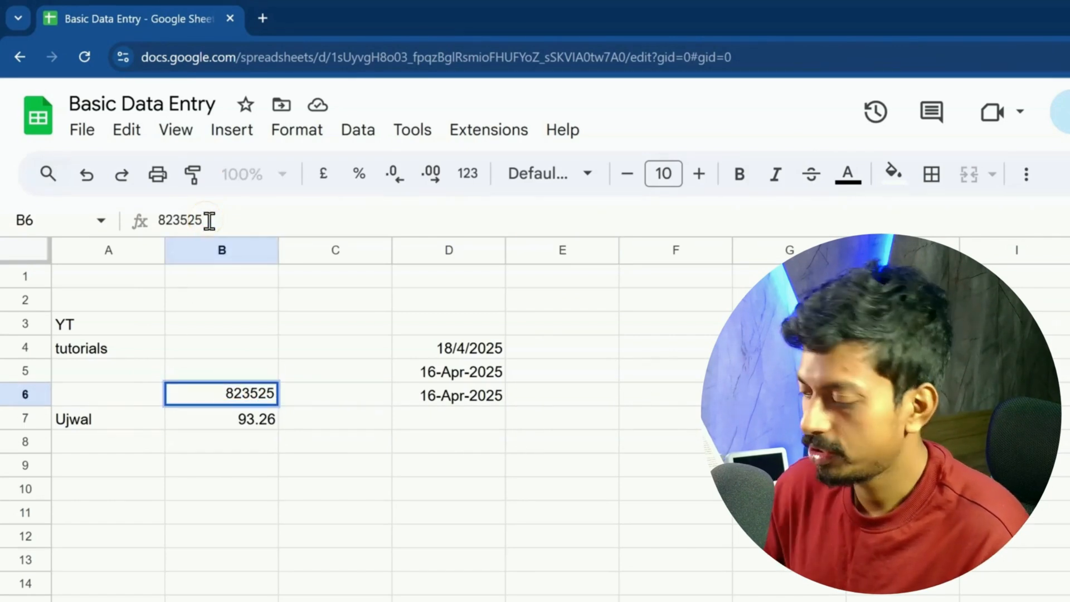
key("BackSpace")
key("BackSpace")
key("BackSpace")
key("BackSpace")
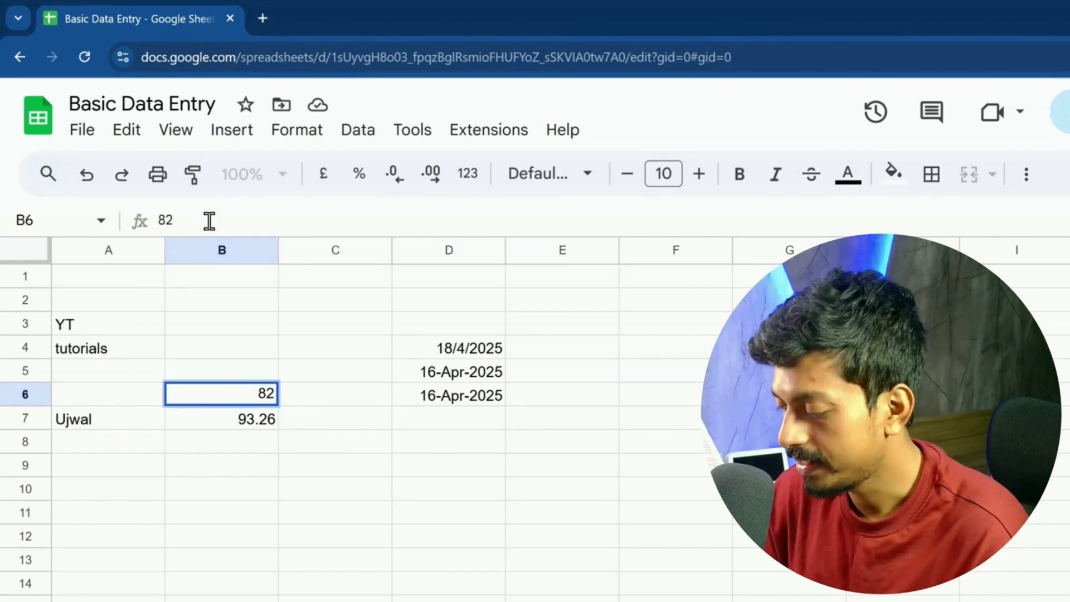
Step: Confirm 82 in B6 and step the active cell around with the arrow keys
key("Return")
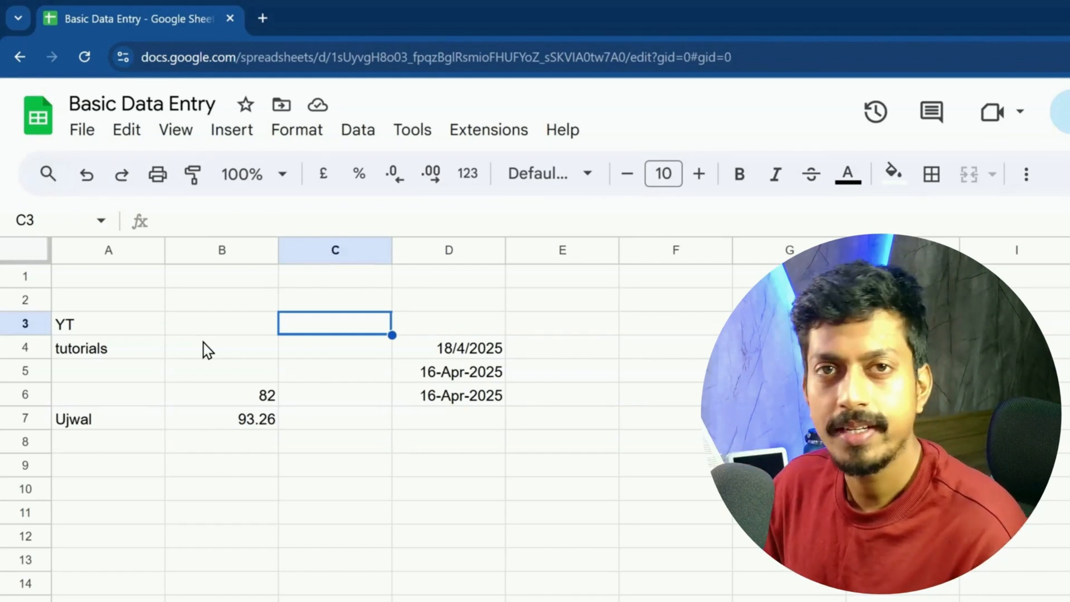
key("Left")
key("Right")
key("Down")
key("Up")
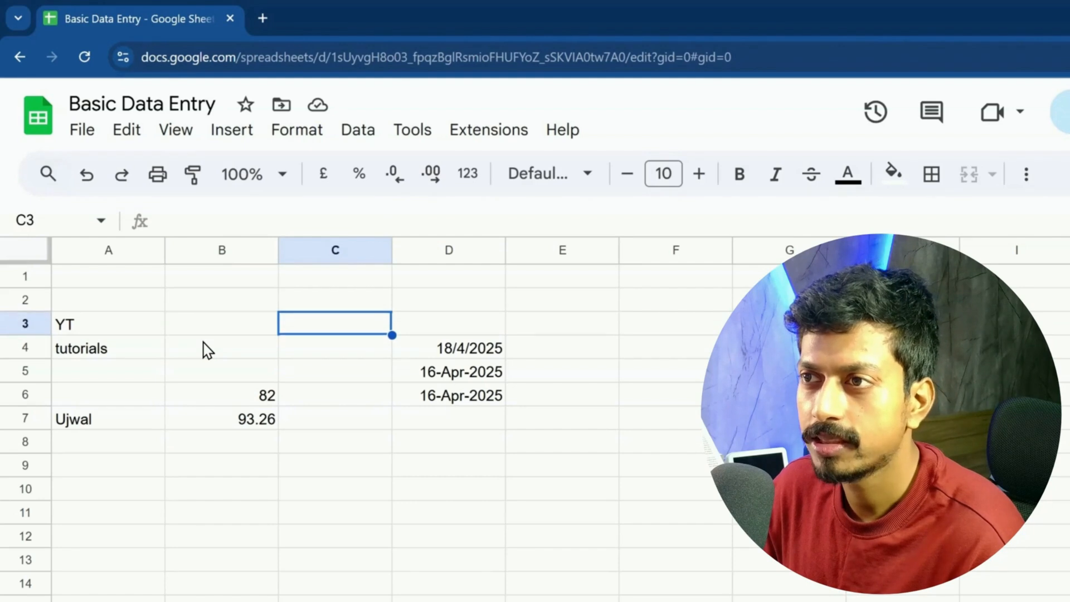
key("Down")
key("Left")
key("Down")
key("Right")
key("Down")
key("Down")
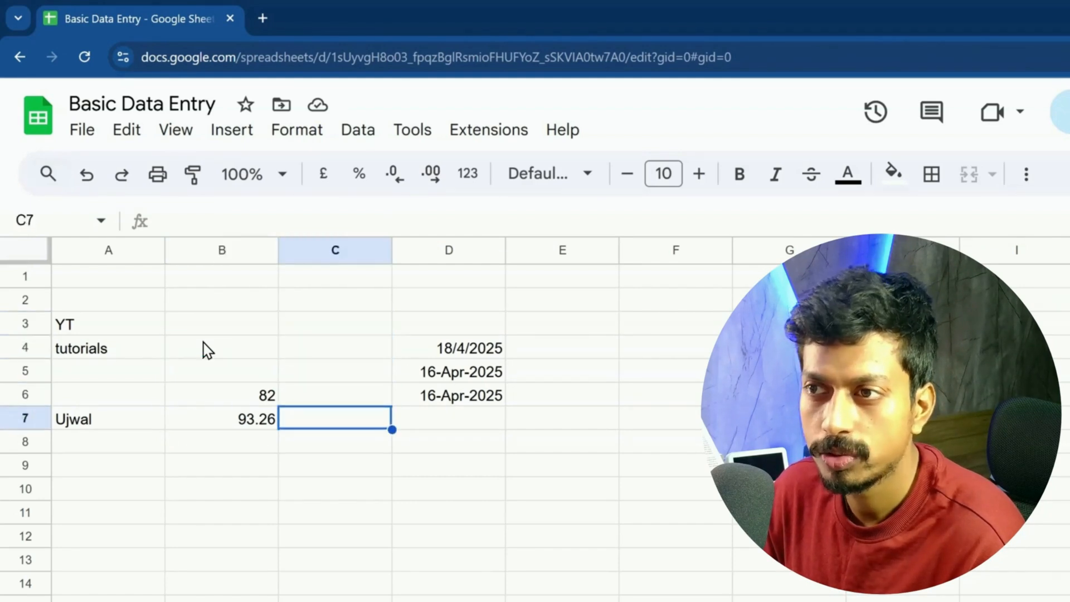
Step: Move to C6 and type a lowercase first name there
key("Down")
key("Left")
key("Left")
key("Right")
key("Right")
key("Up")
key("Up")
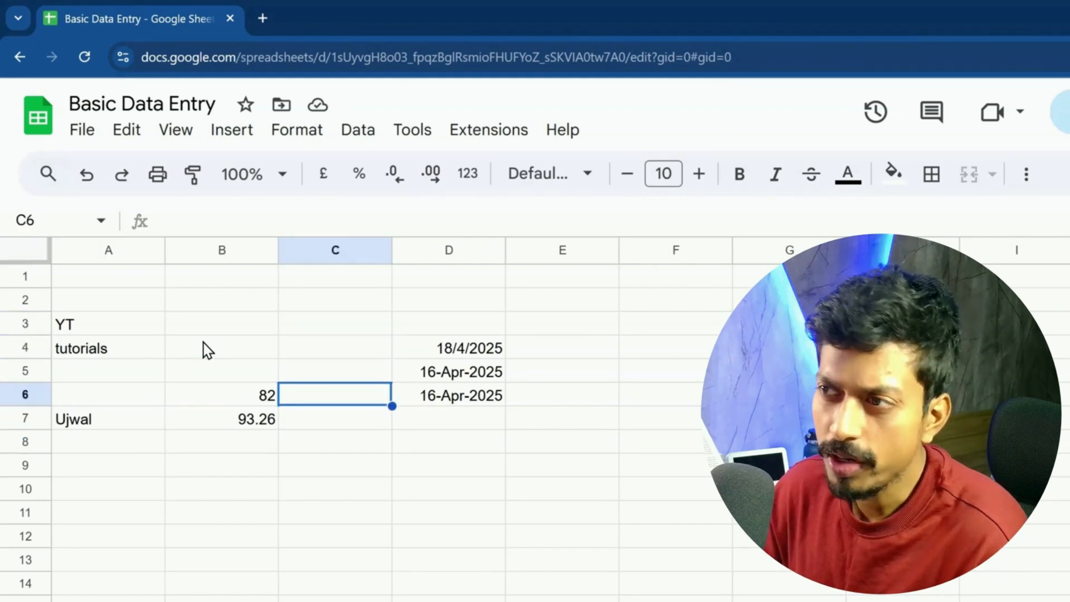
key("Right")
key("Right")
key("Left")
key("Left")
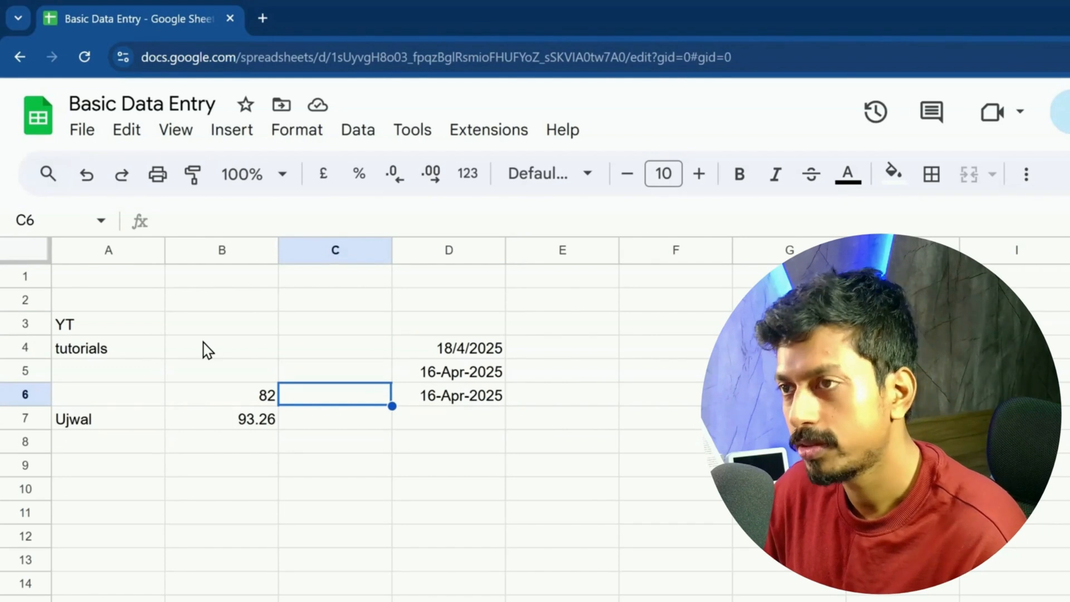
type("ujwal")
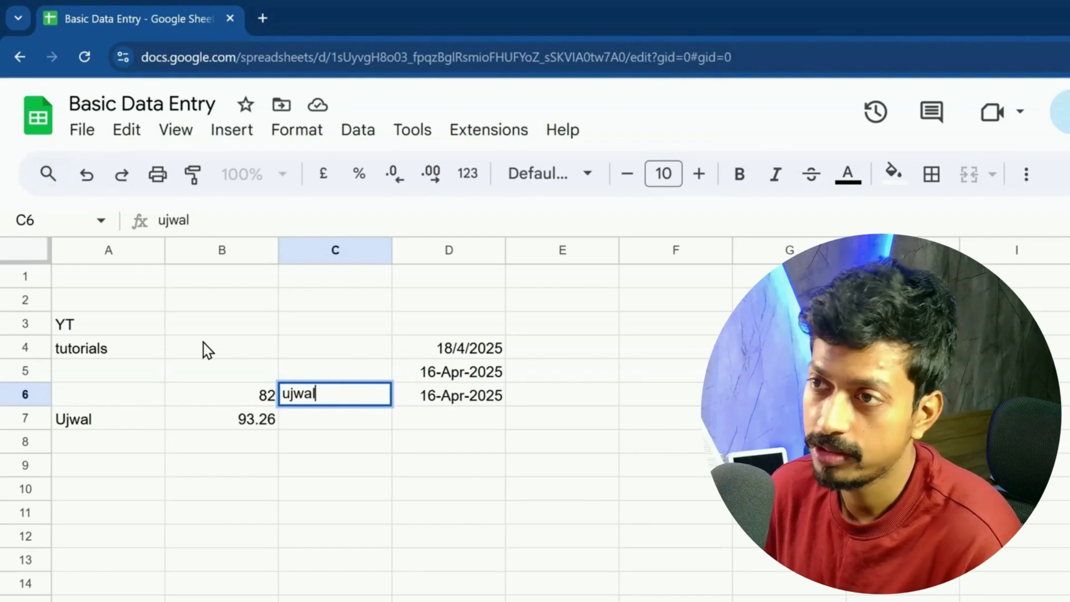
Step: Confirm the first name in C6, then arrow through B7, B8 and E3 to E4
key("Return")
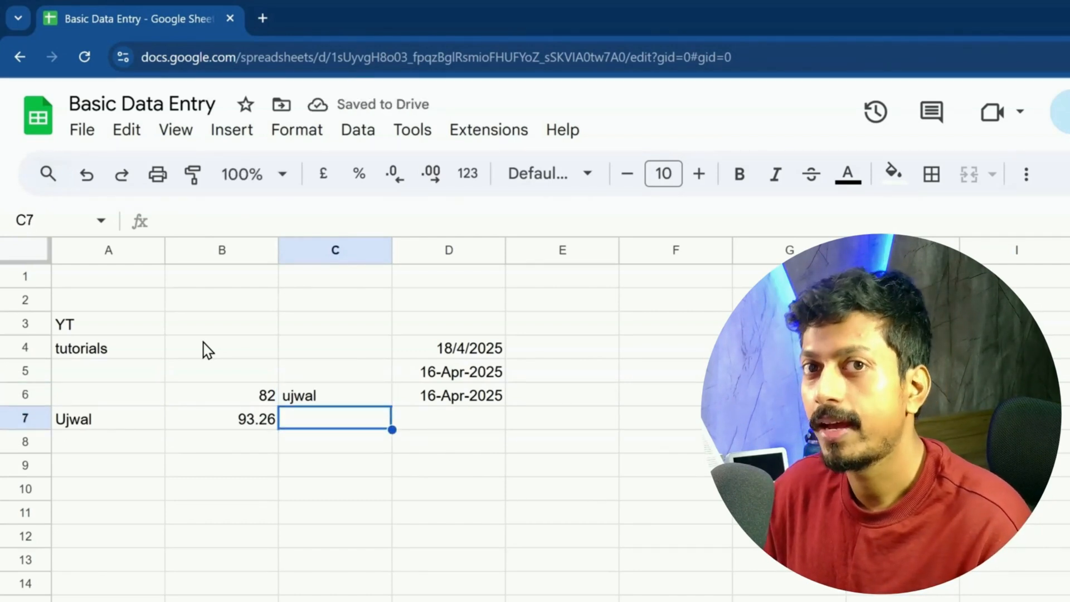
key("Left")
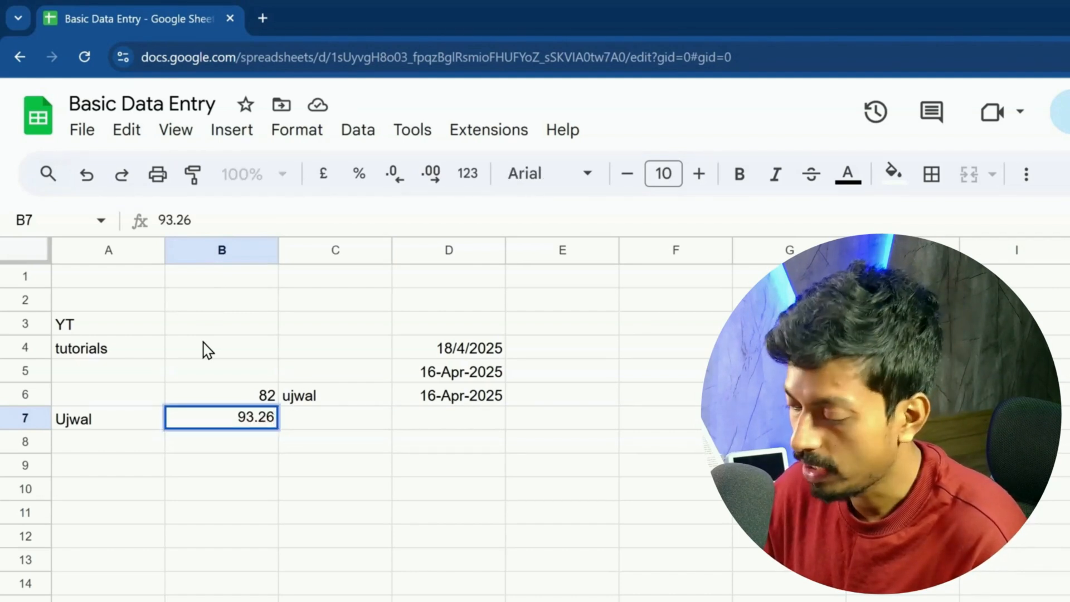
key("Return")
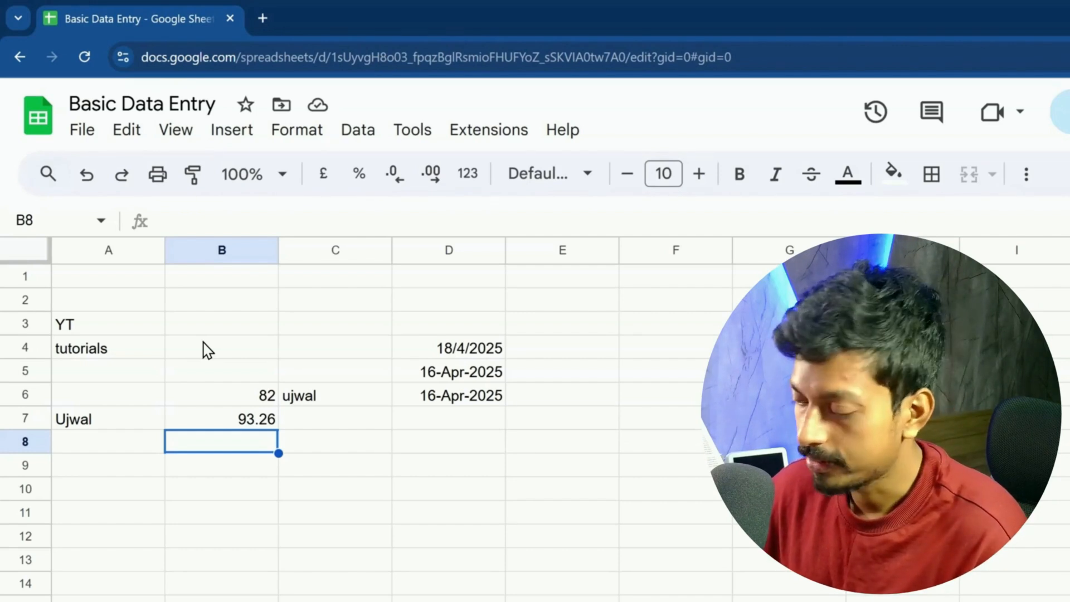
key("Right")
key("Right")
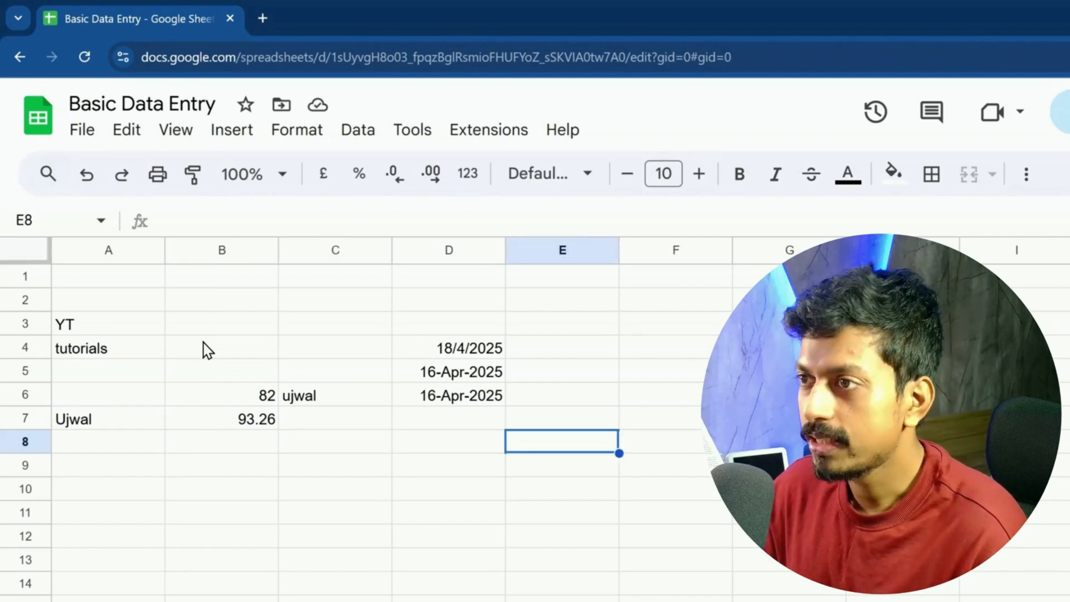
key("Up")
key("Up")
key("Up")
key("Up")
key("Up")
key("Right")
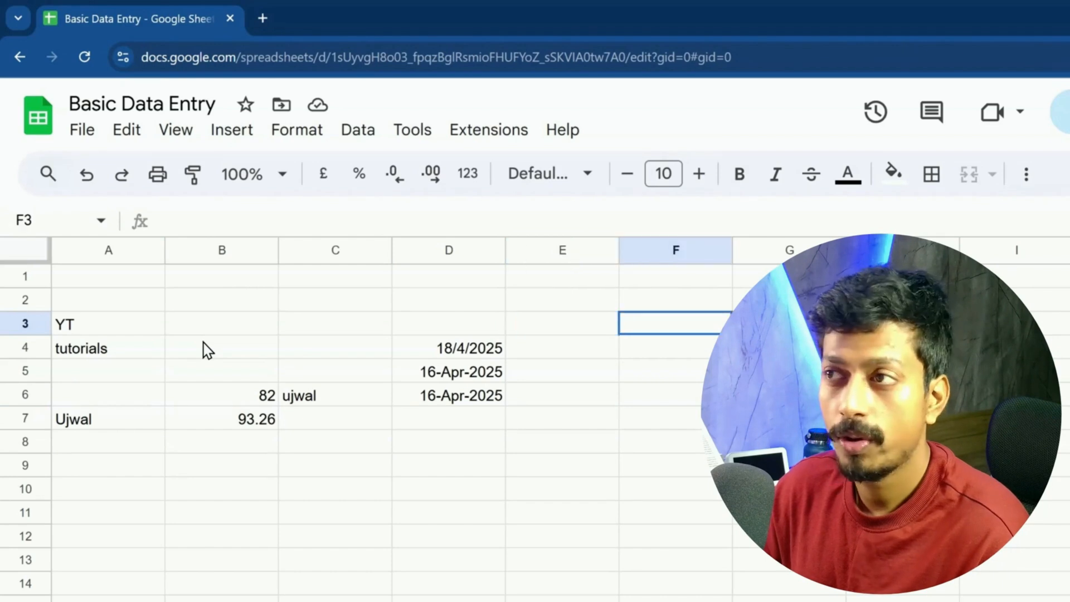
key("Left")
key("Down")
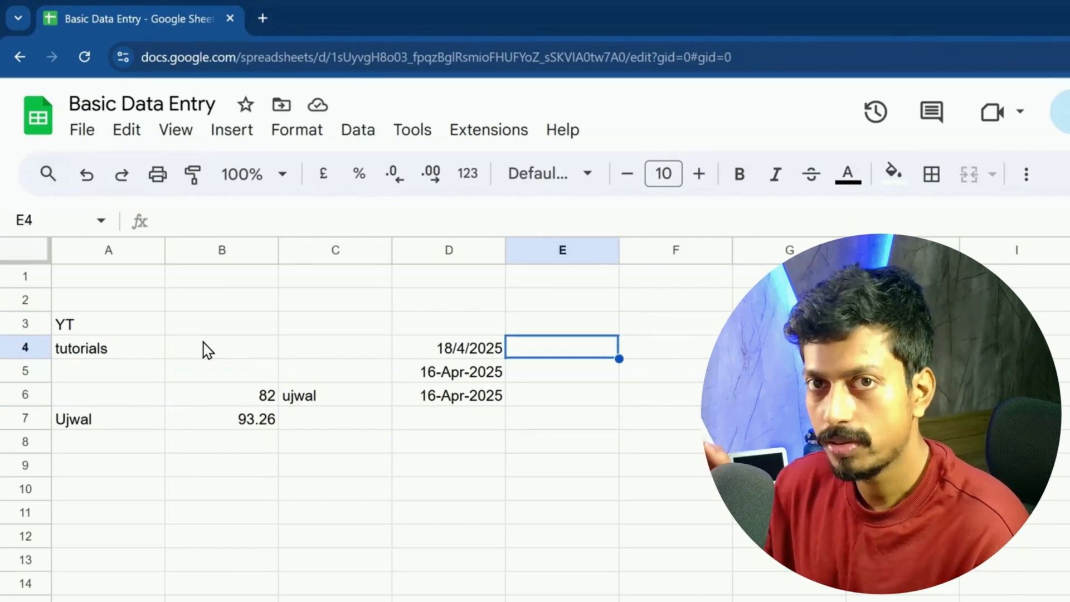
Step: Enter first names in E4, E5 and E6, deleting the stray 'g=' typed after the E5 name
type("Mike")
key("Return")
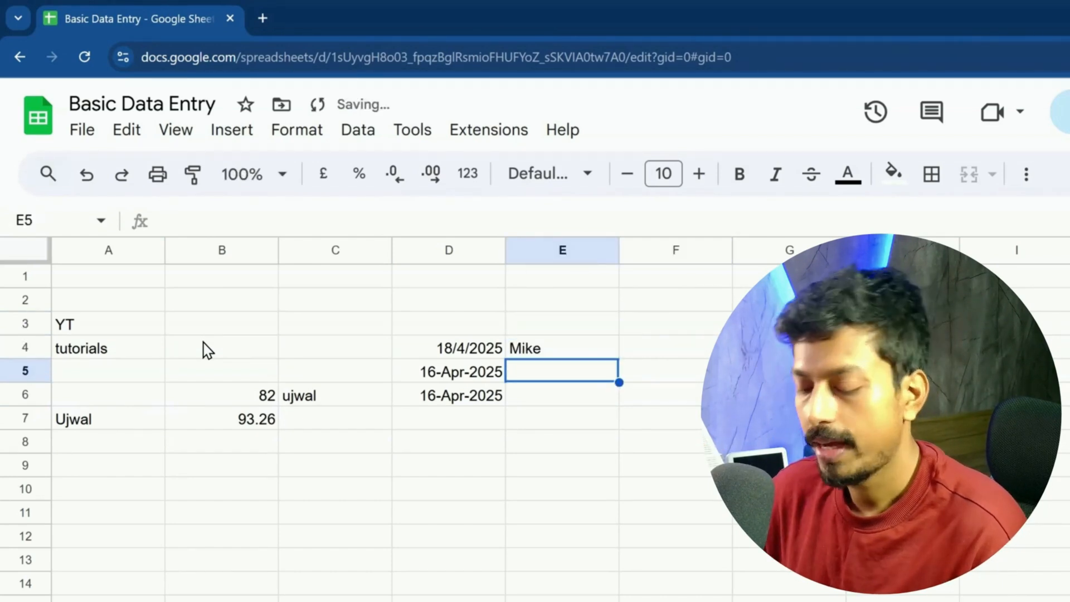
type("Sarahg=")
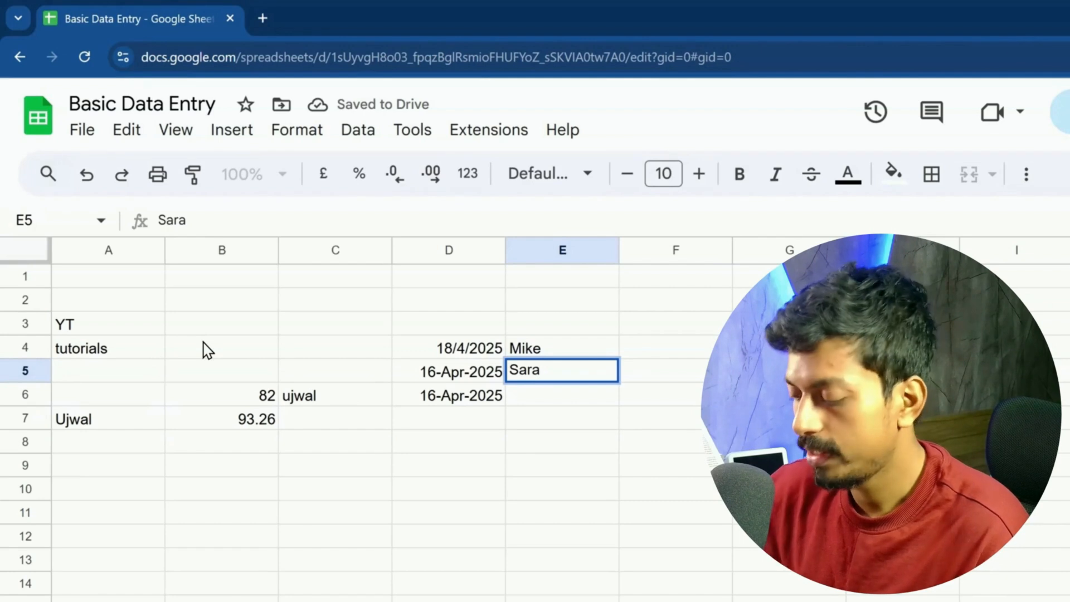
key("BackSpace")
key("BackSpace")
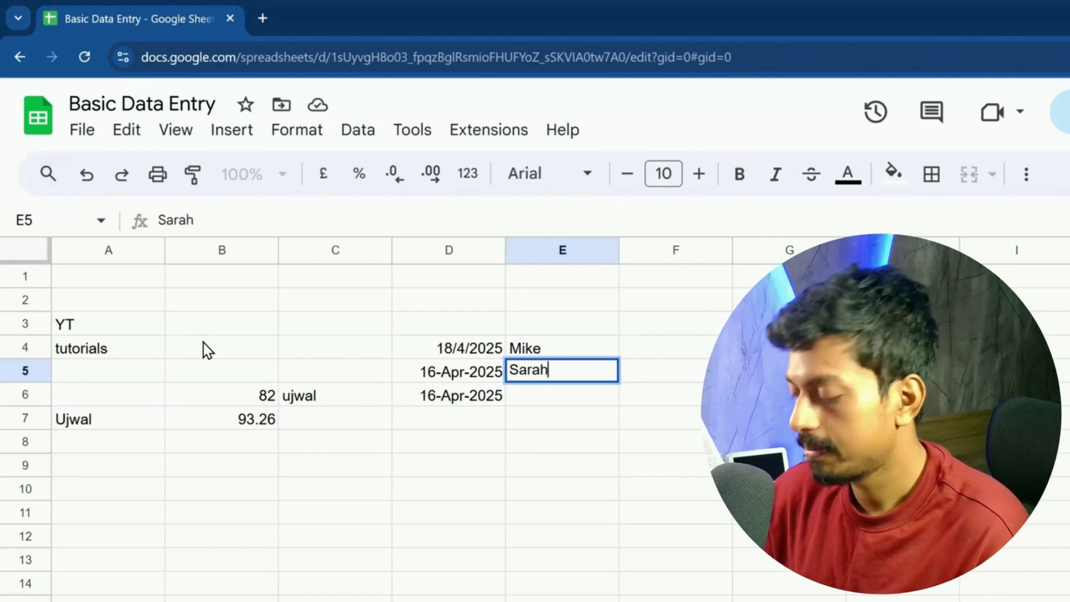
key("Return")
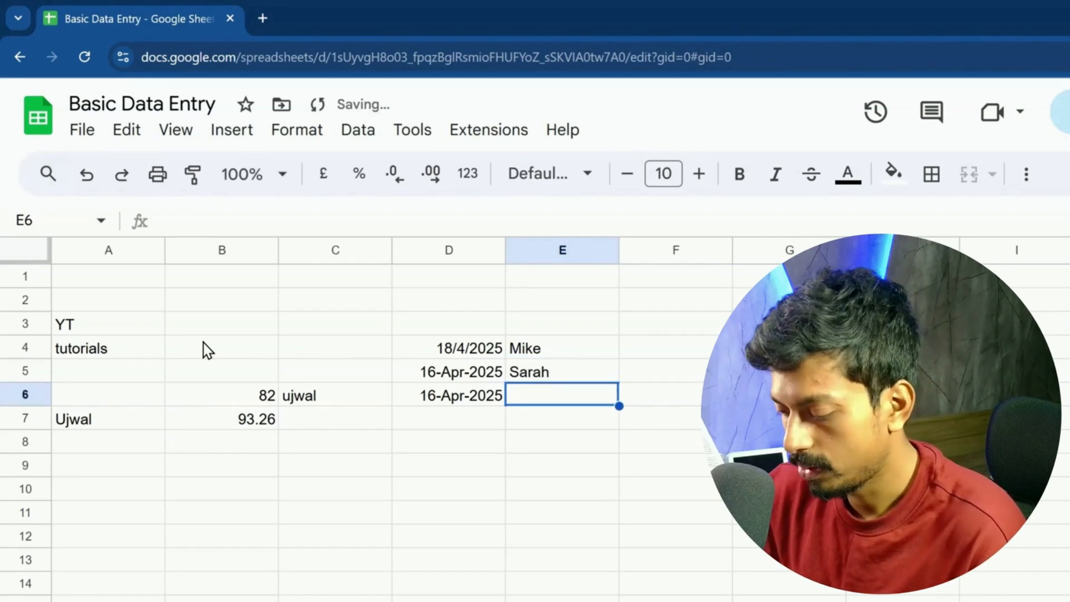
type("Radha")
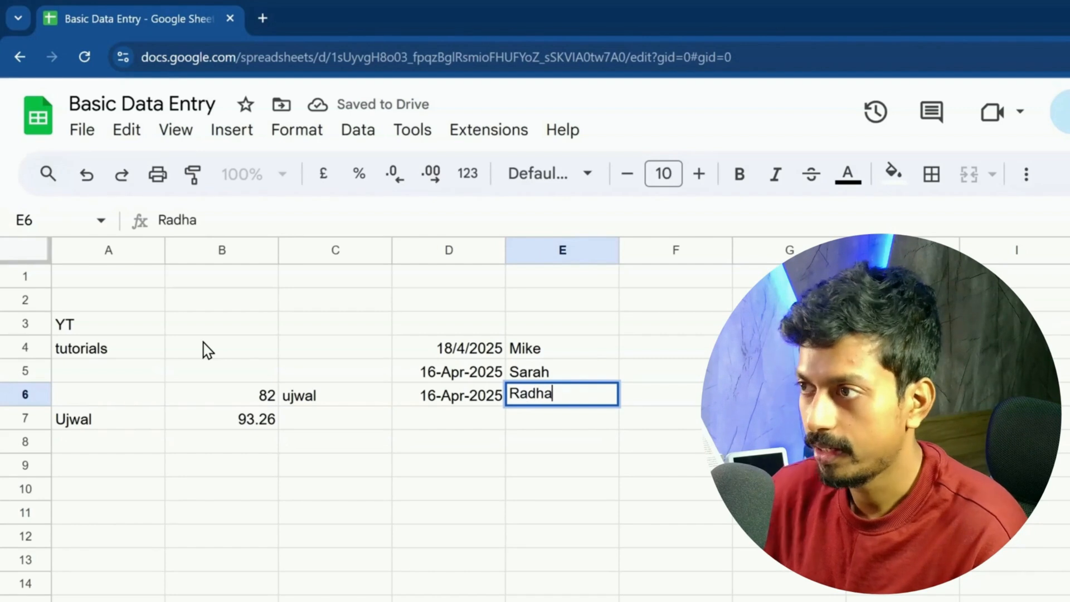
key("Return")
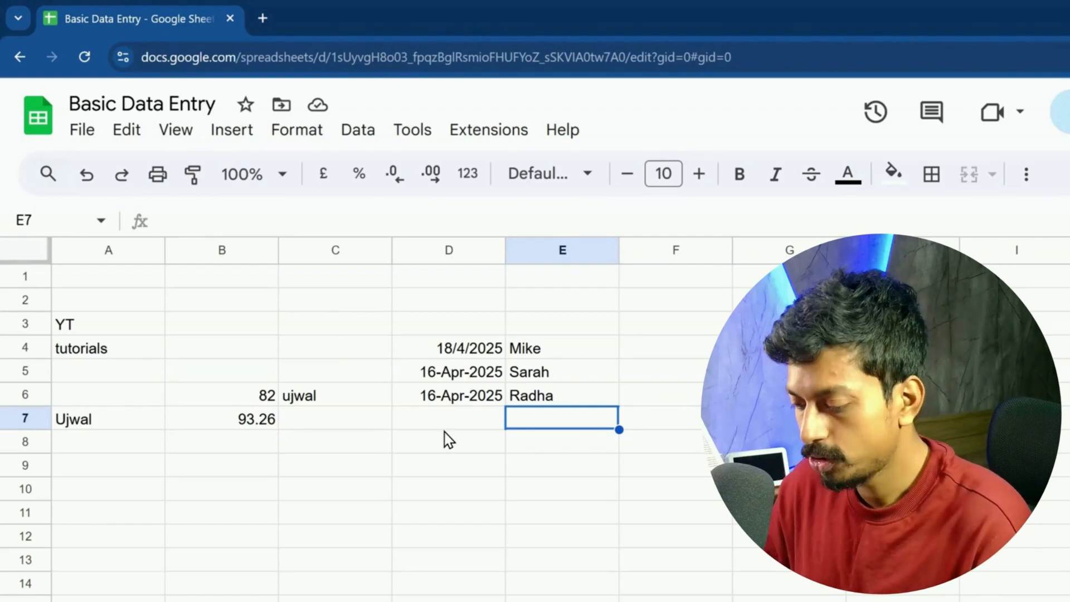
key("ctrl+2")
left_click_drag(410, 314, 581, 449)
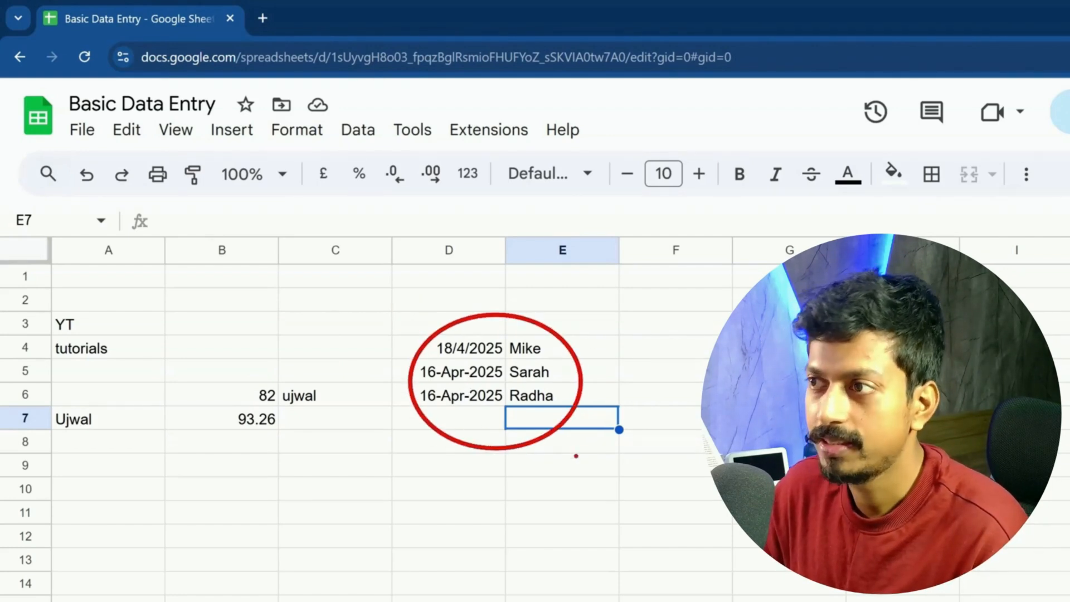
mouse_move(215, 353)
left_mouse_down()
mouse_move(241, 428)
mouse_move(361, 464)
left_mouse_up()
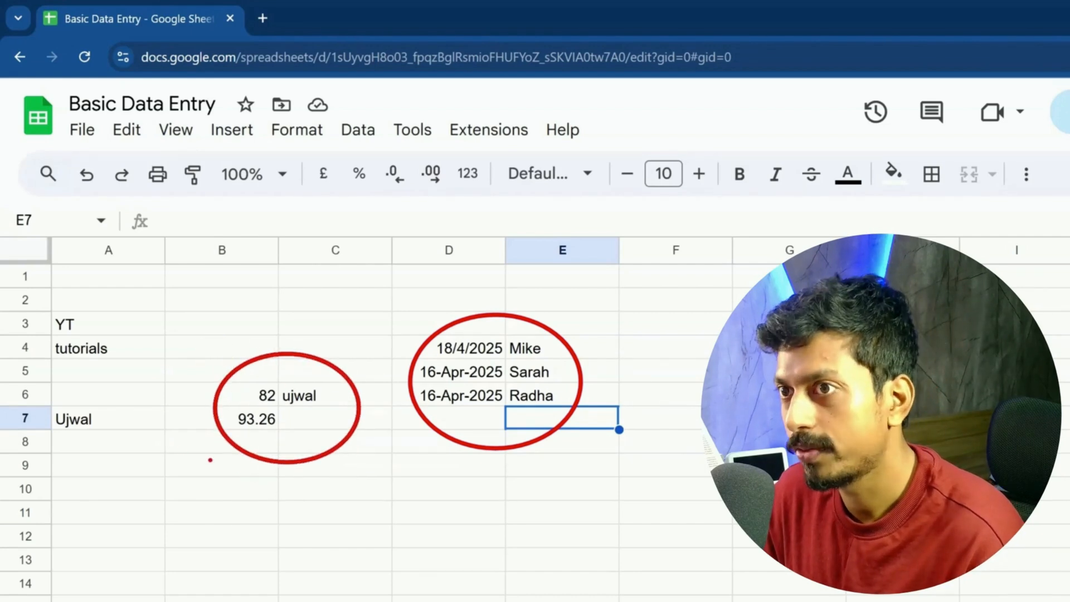
left_click_drag(40, 295, 157, 387)
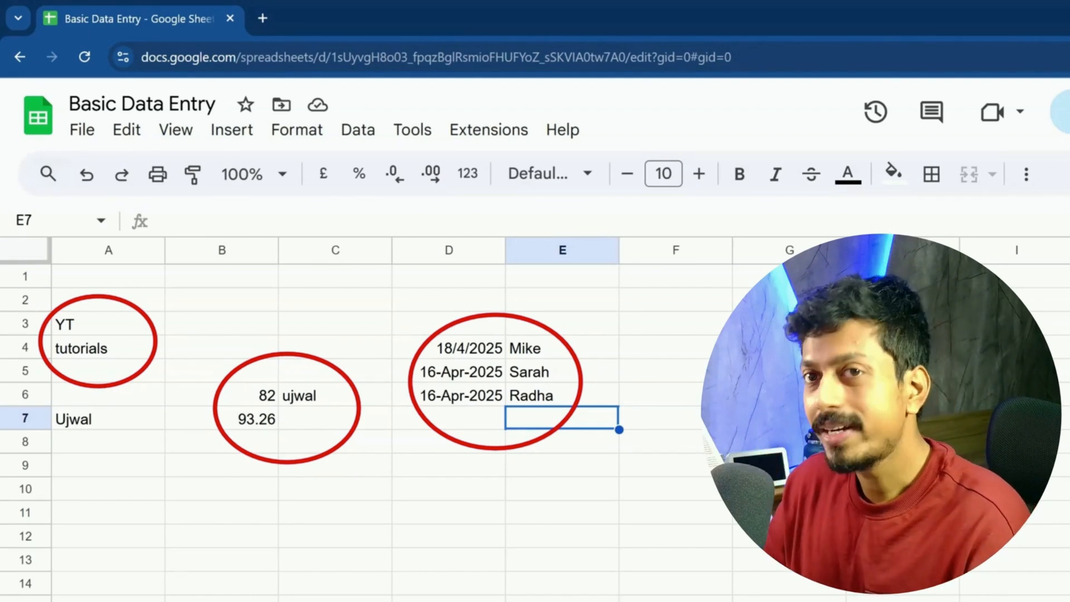
key("Escape")
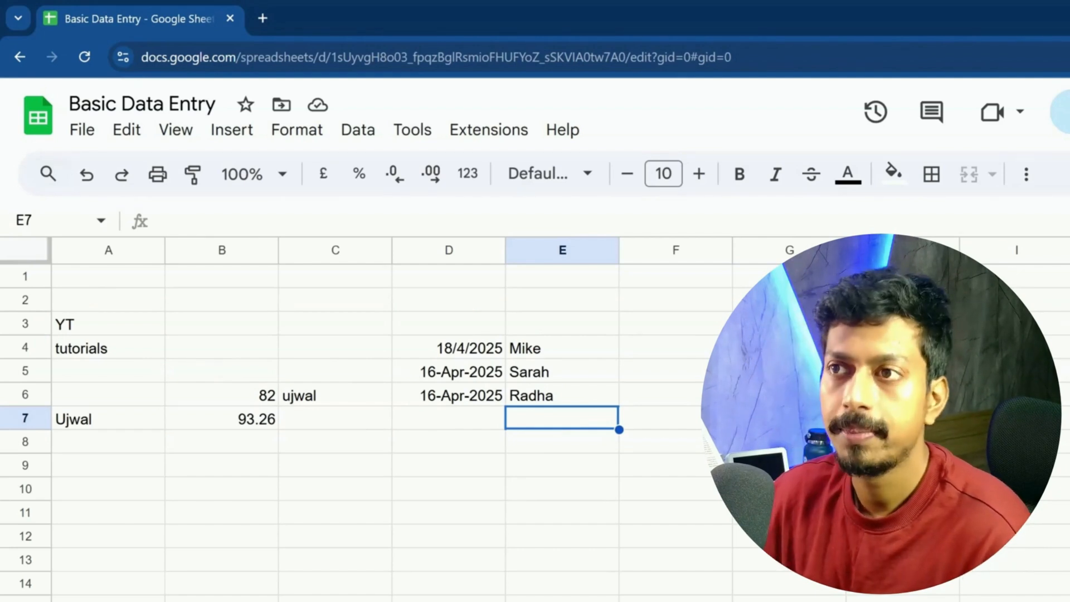
left_click(315, 430)
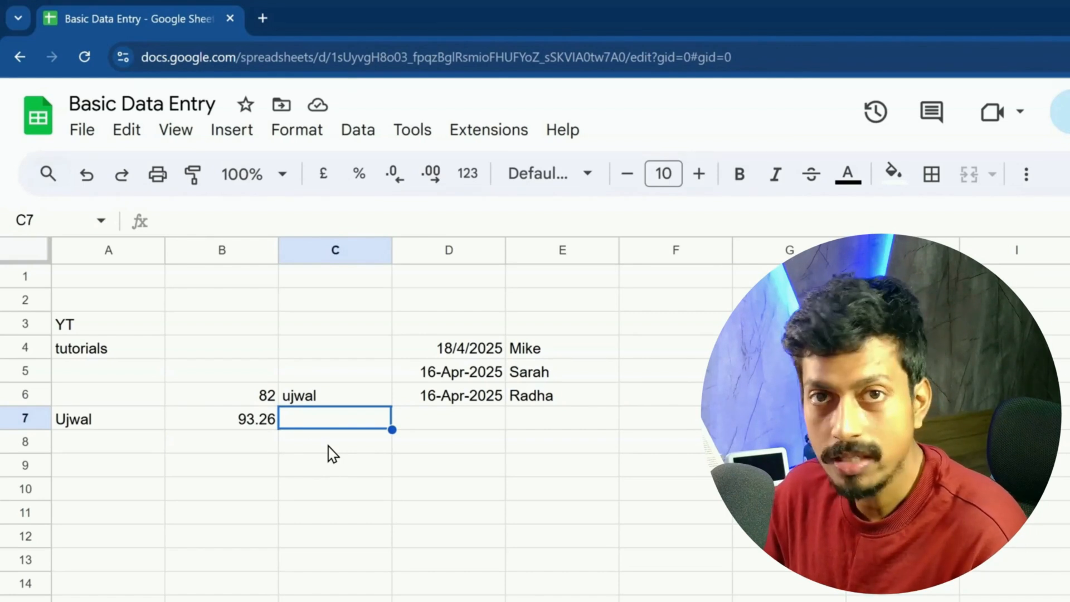
mouse_move(281, 406)
left_mouse_down()
mouse_move(346, 411)
mouse_move(279, 407)
mouse_move(277, 428)
left_mouse_up()
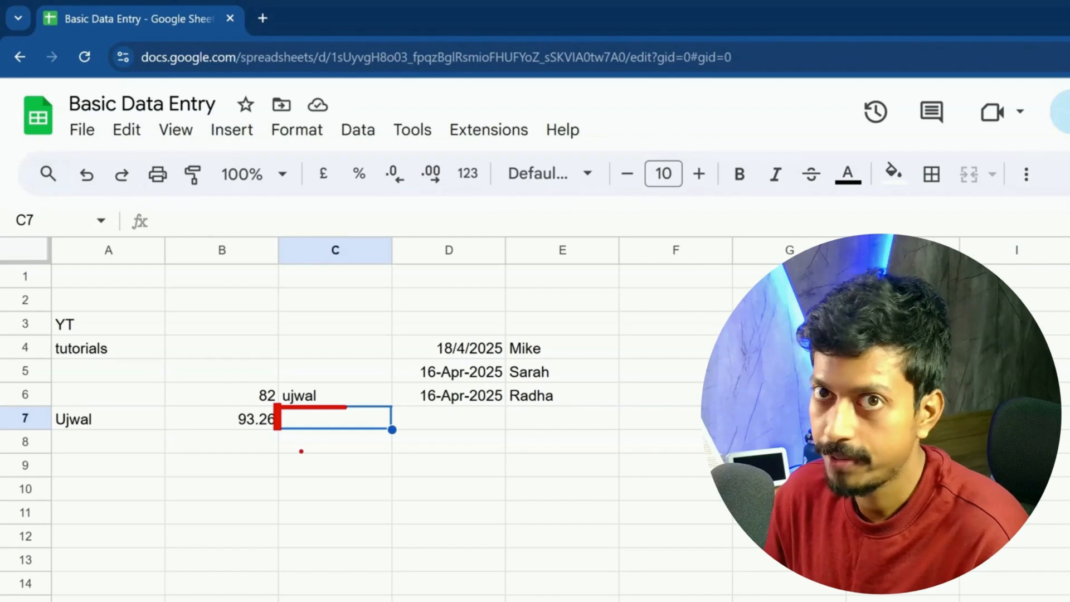
left_click_drag(399, 298, 581, 450)
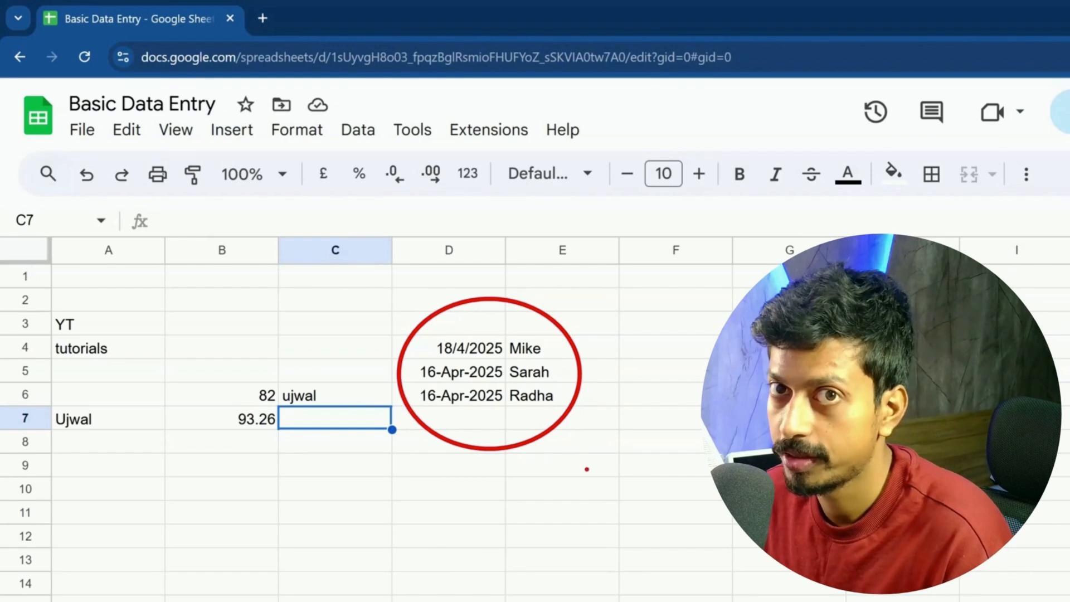
key("e")
mouse_move(400, 335)
left_mouse_down()
mouse_move(611, 347)
mouse_move(620, 335)
mouse_move(615, 407)
left_mouse_up()
left_click_drag(392, 406, 618, 406)
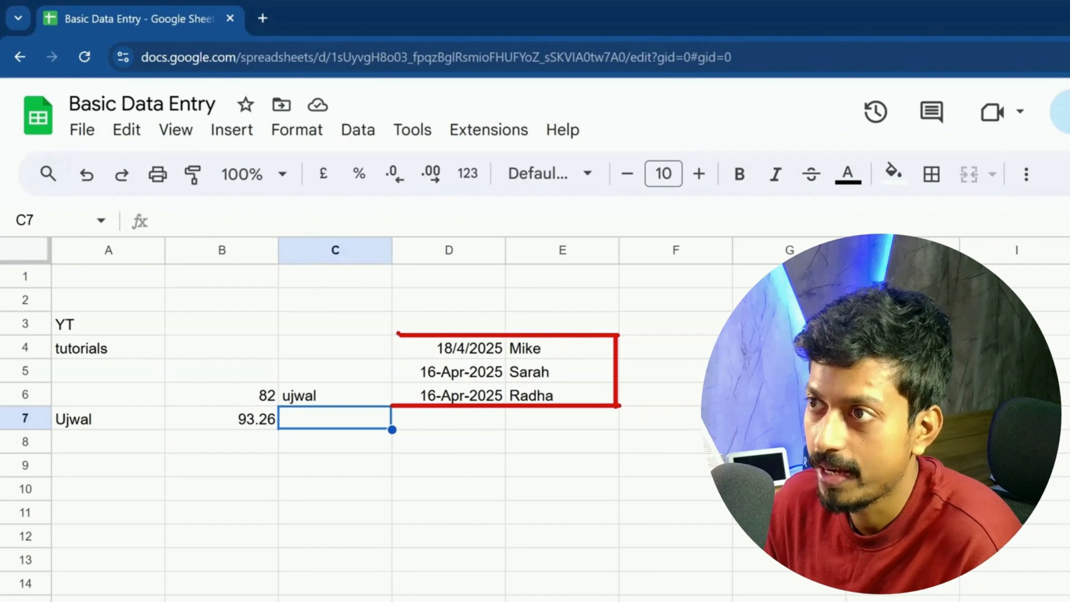
left_click_drag(391, 335, 393, 405)
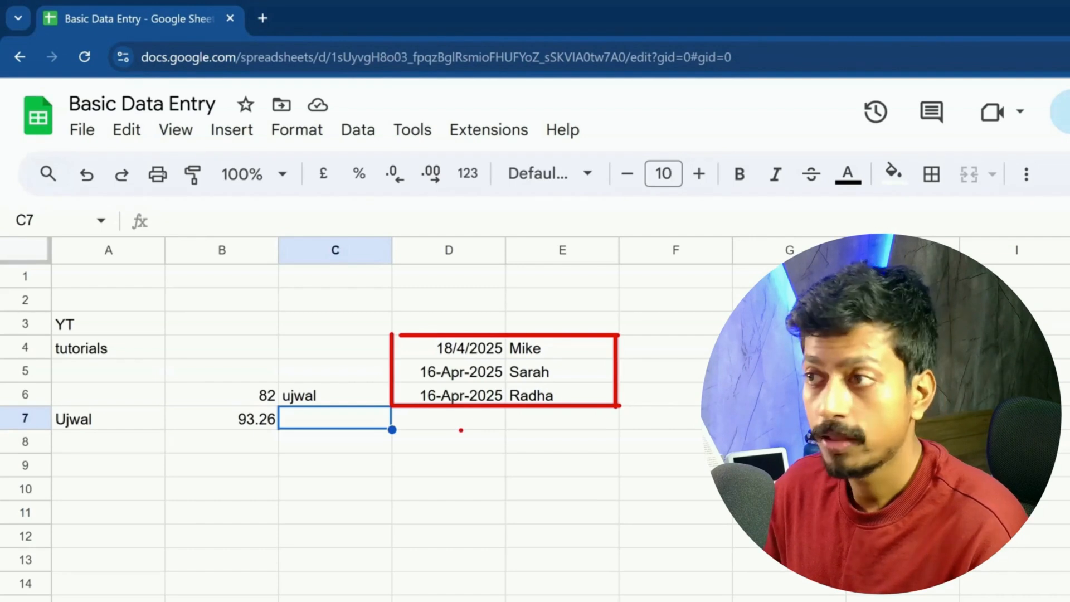
key("Escape")
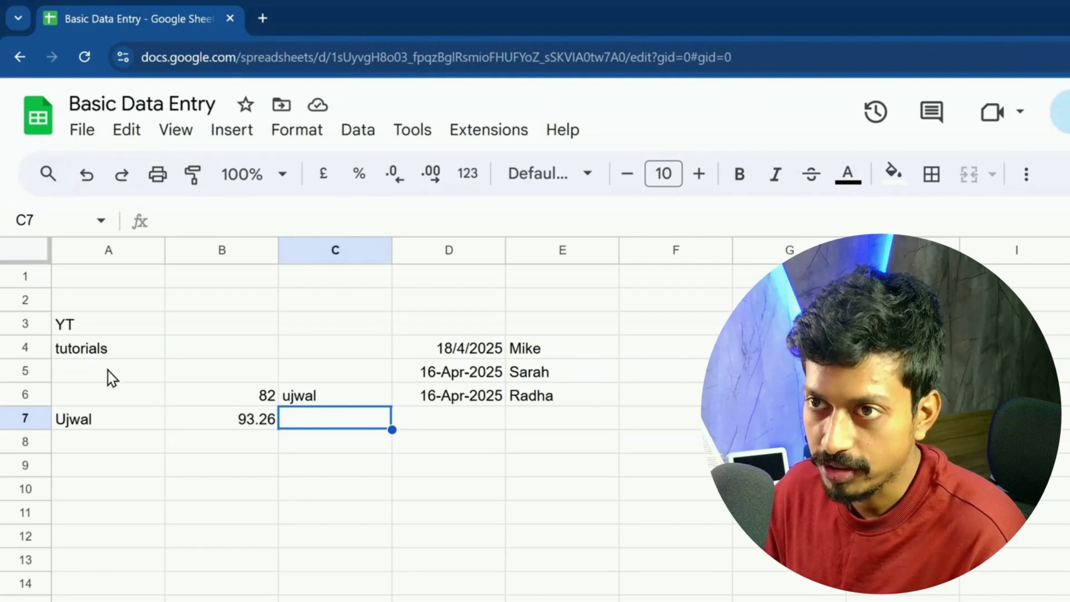
Step: Enter a first name in B4 and a surname in C4
left_click(195, 350)
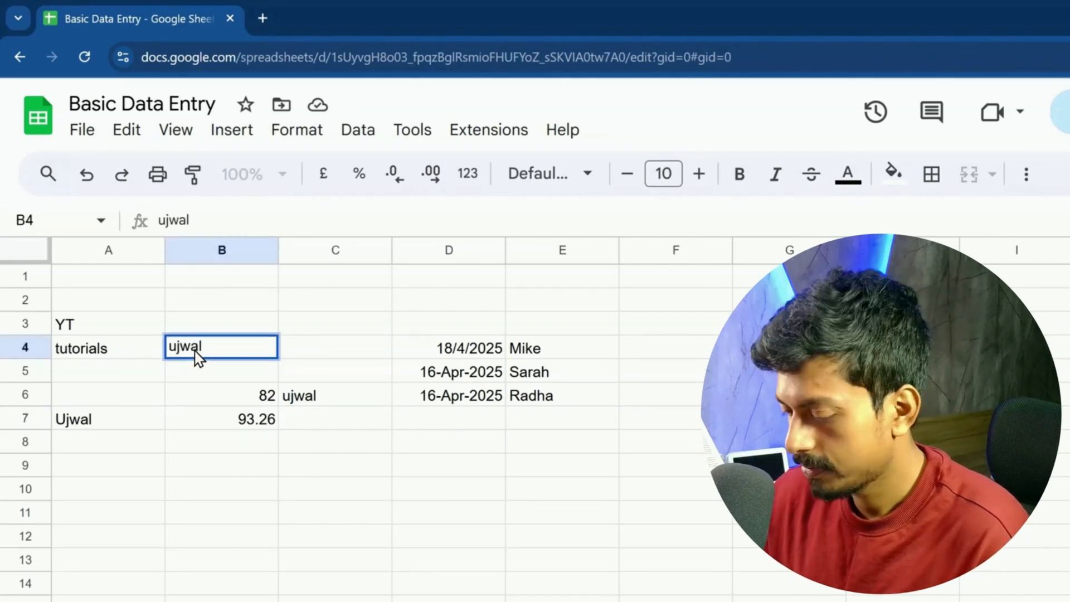
key("Tab")
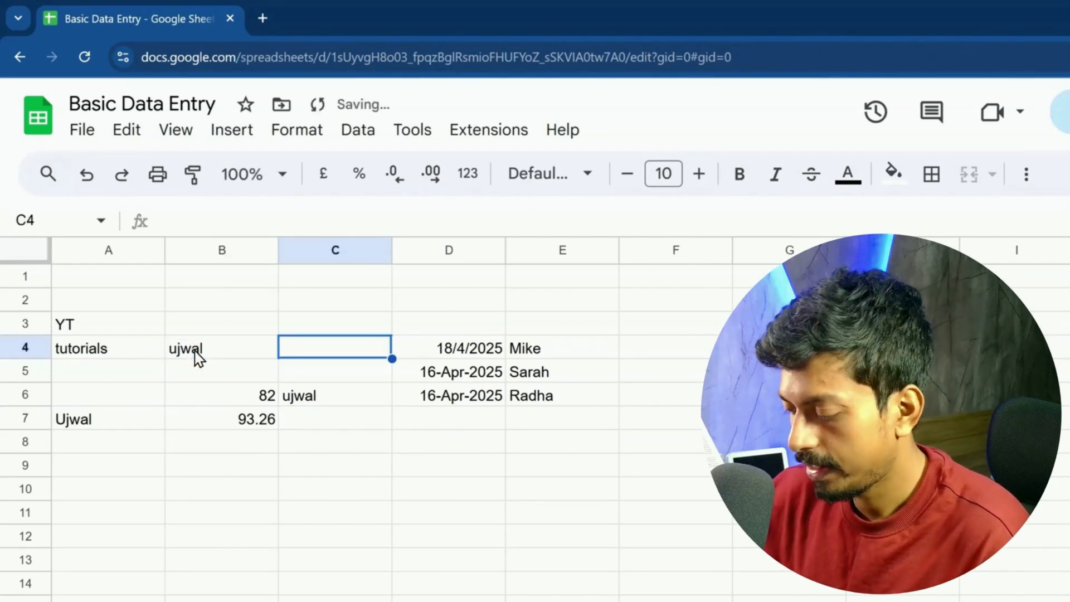
key("Tab")
Step: Mark row 4 from A4 to the end of its data with on-screen annotation, then step along to E4
left_click(78, 348)
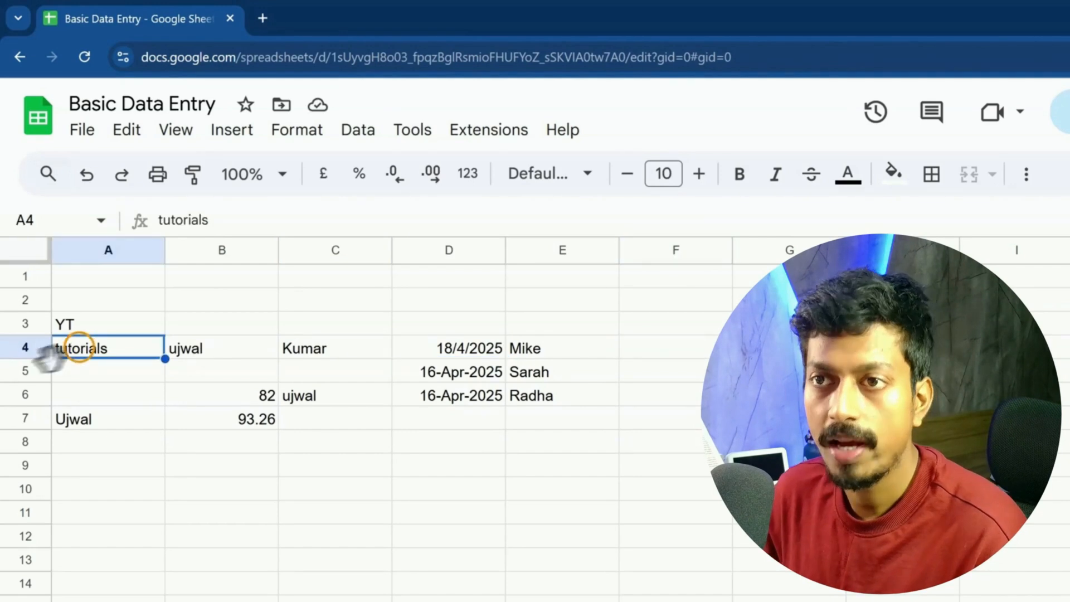
key("ctrl+2")
left_click_drag(51, 337, 51, 360)
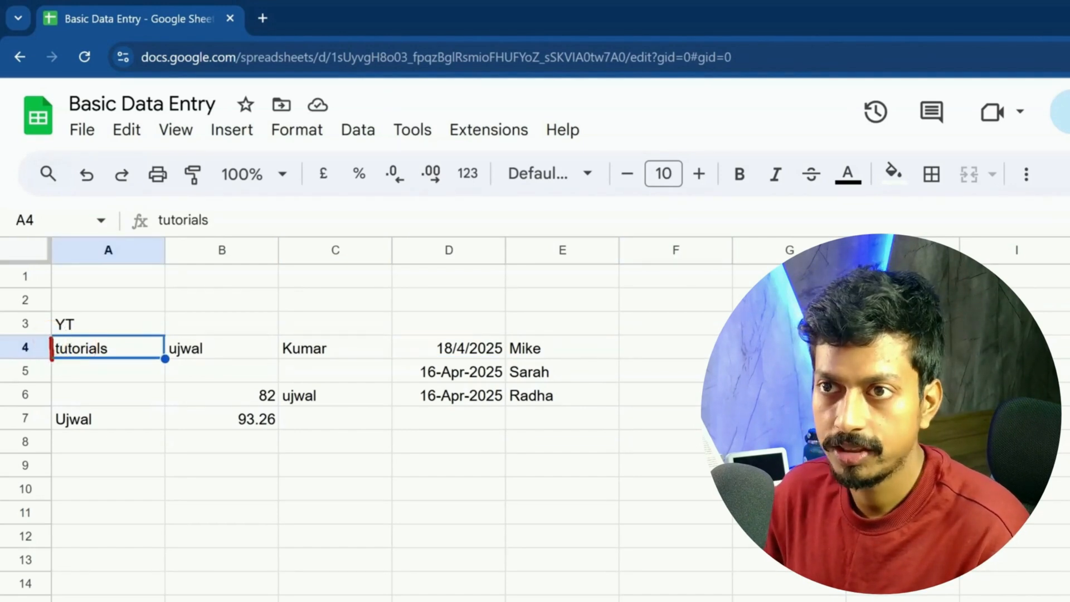
left_click_drag(619, 336, 619, 360)
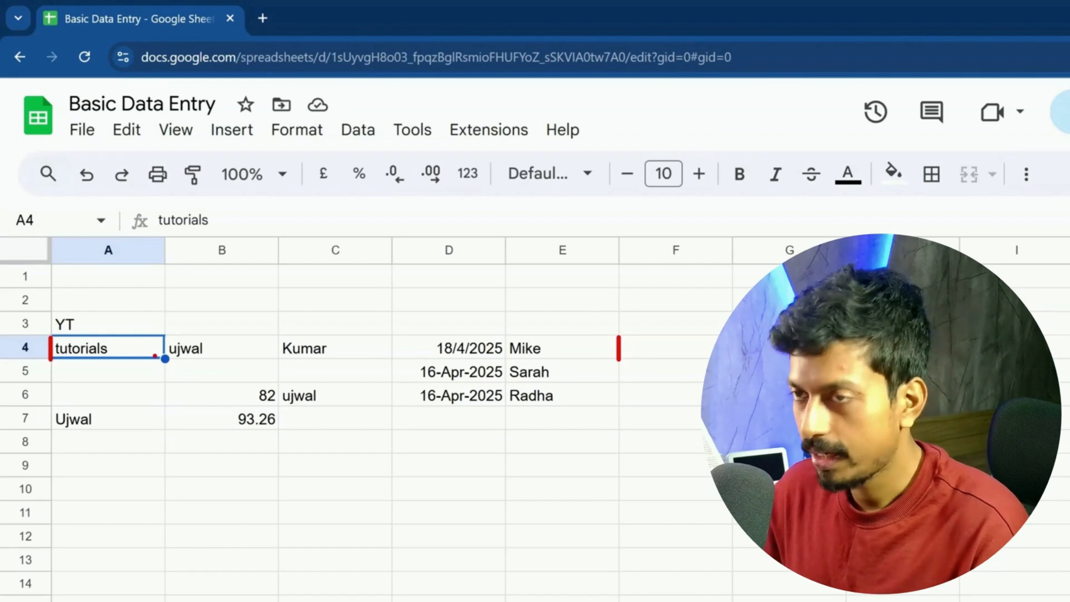
key("Escape")
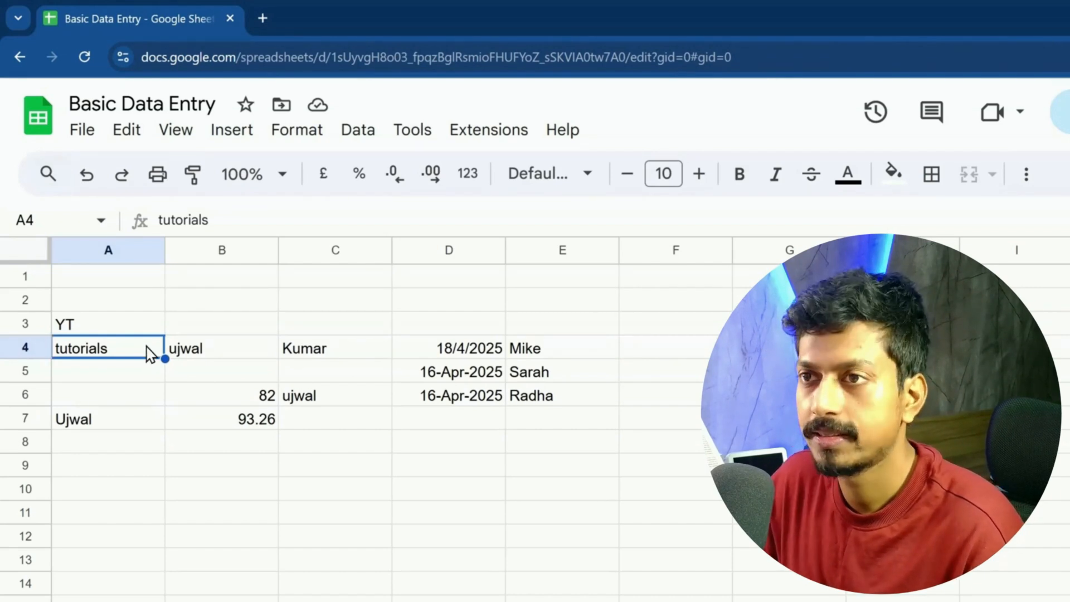
key("Right")
key("Right")
key("Right")
key("Right")
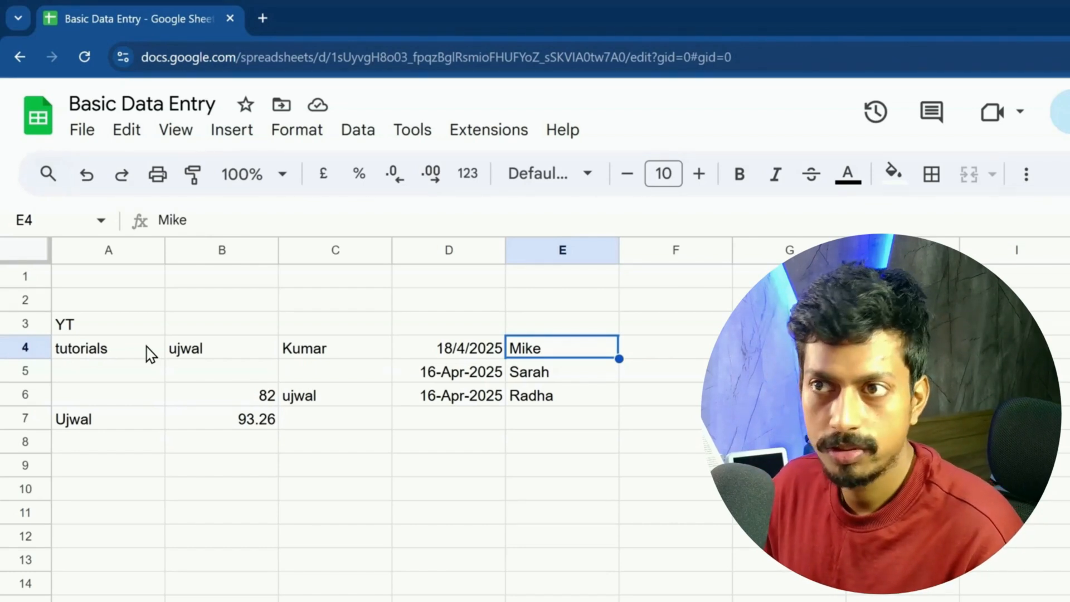
key("Left")
key("Left")
key("Left")
key("Left")
key("Right")
key("Right")
key("Right")
key("Right")
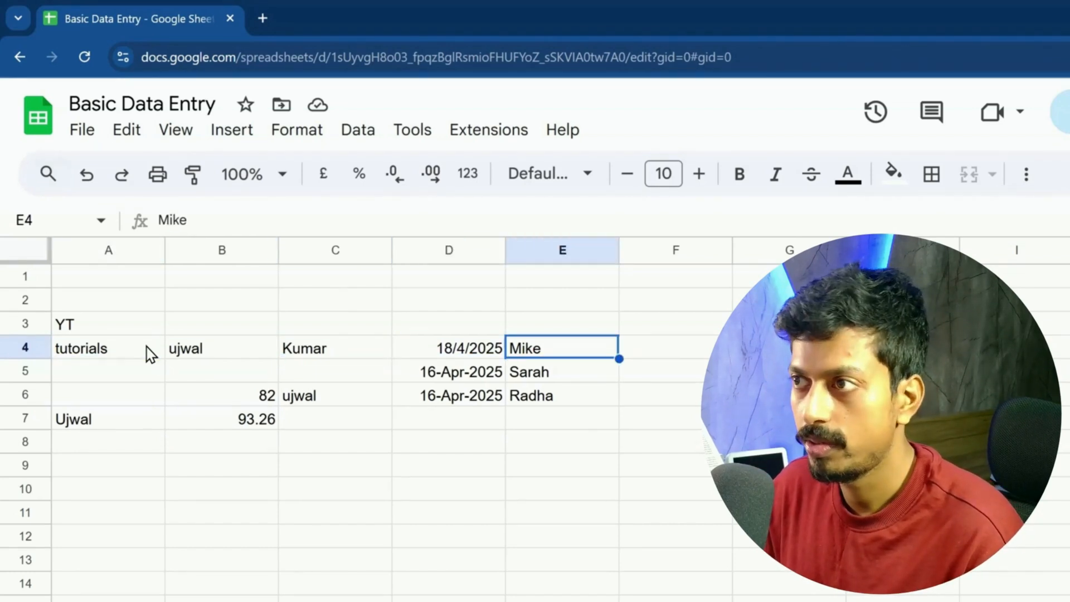
key("Left")
key("Left")
key("Left")
key("Left")
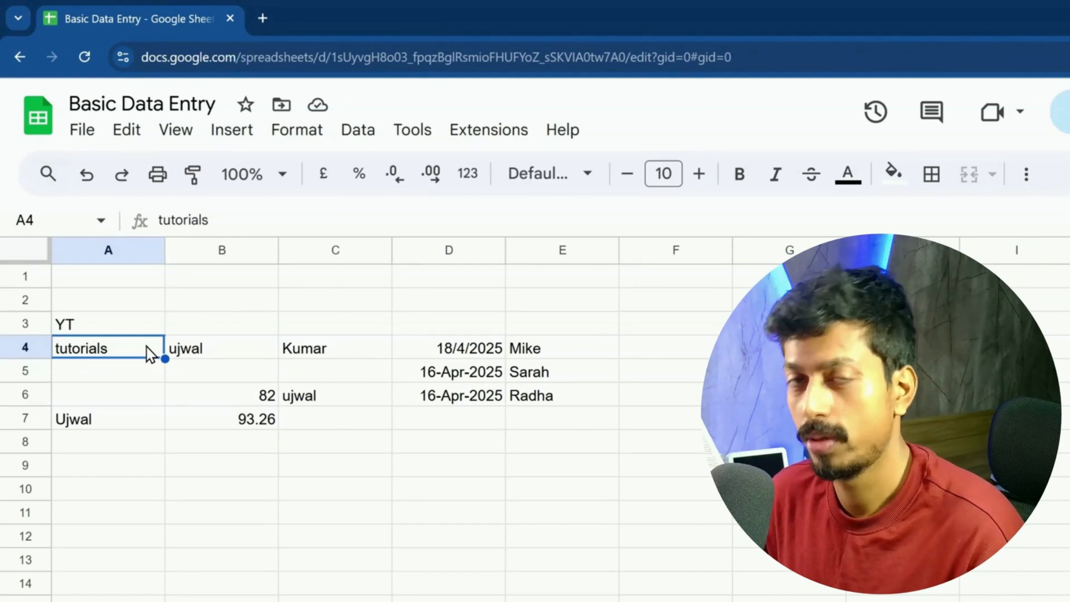
key("ctrl+Right")
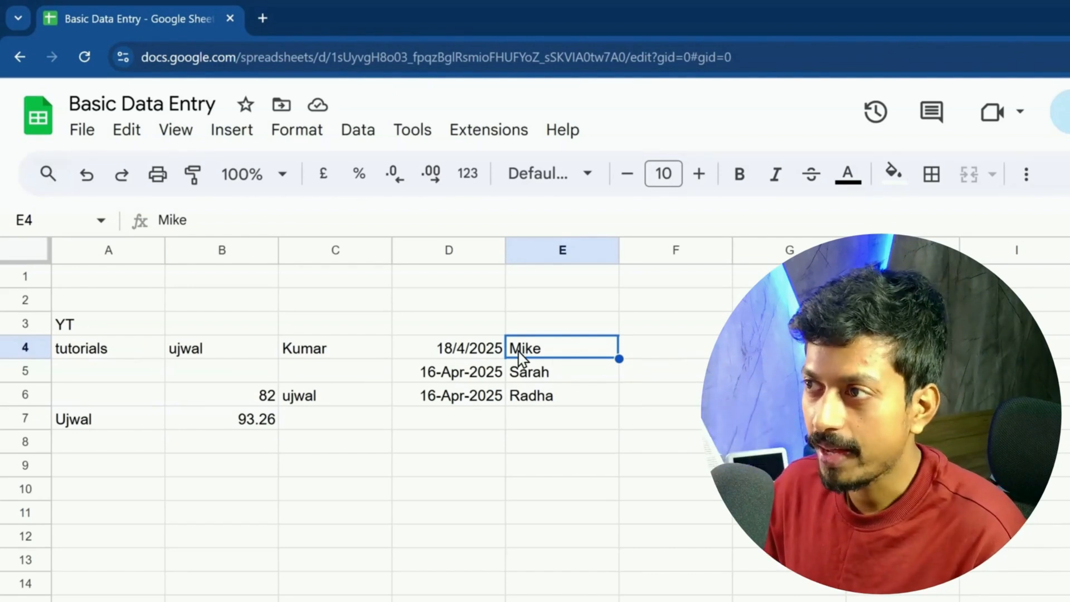
left_click_drag(501, 337, 620, 337)
left_click_drag(501, 408, 569, 406)
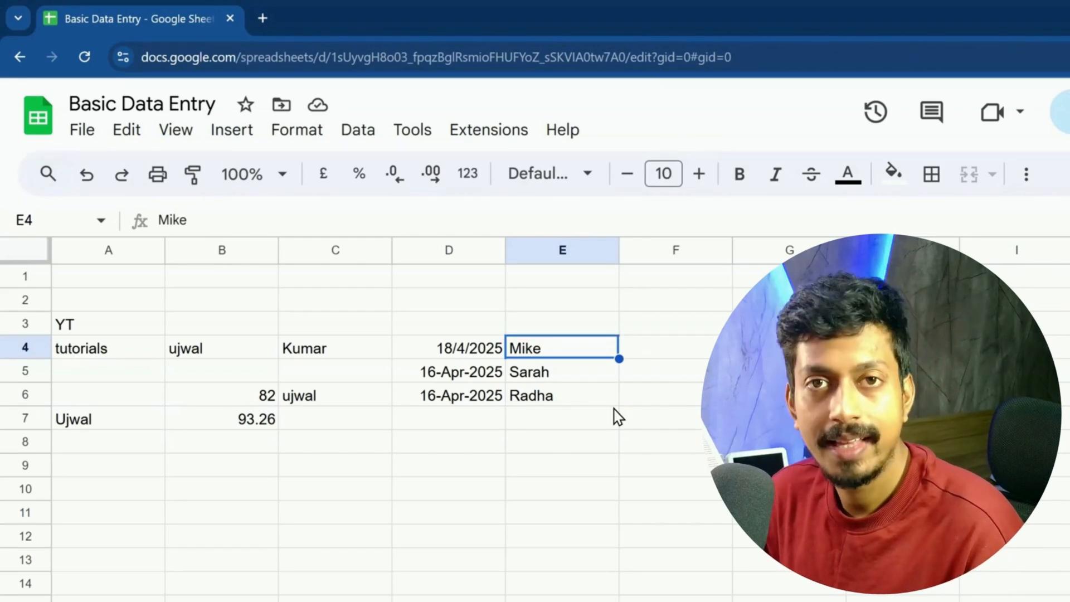
key("Down")
key("Down")
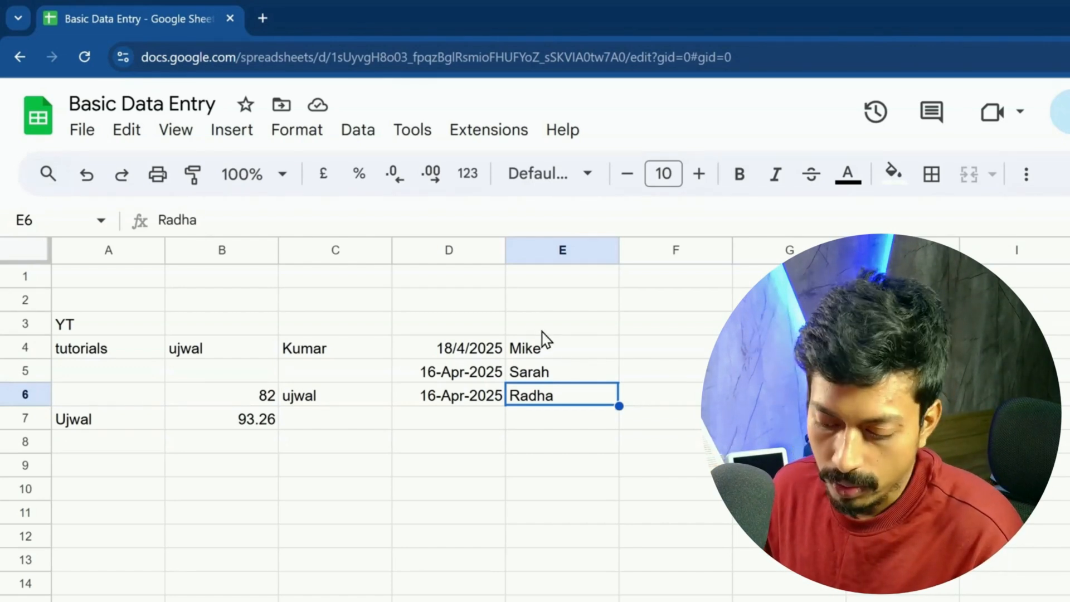
left_click_drag(619, 384, 618, 402)
left_click_drag(163, 383, 163, 405)
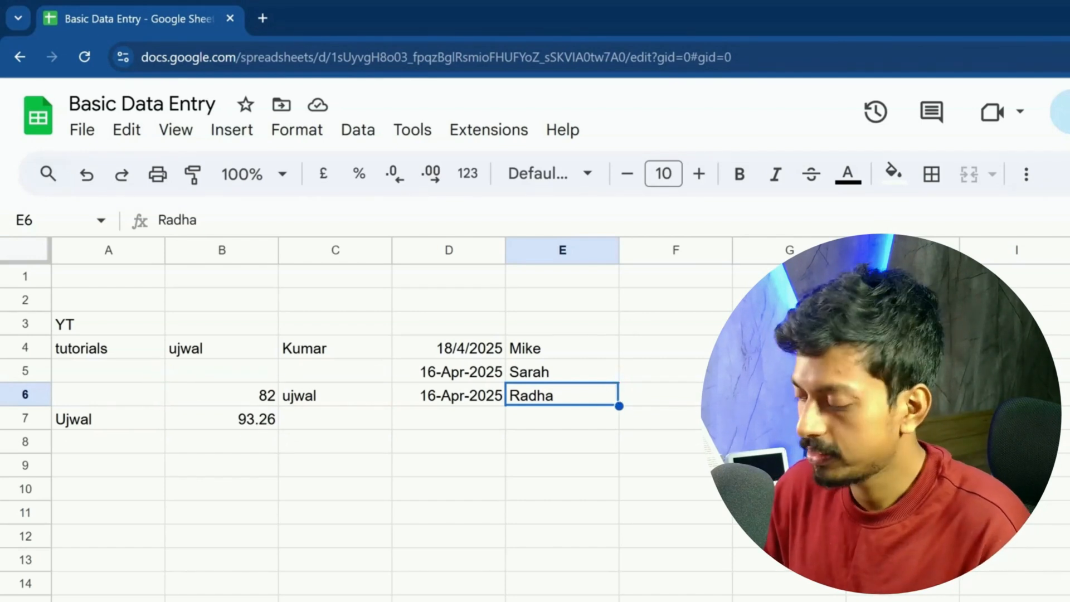
key("ctrl+Left")
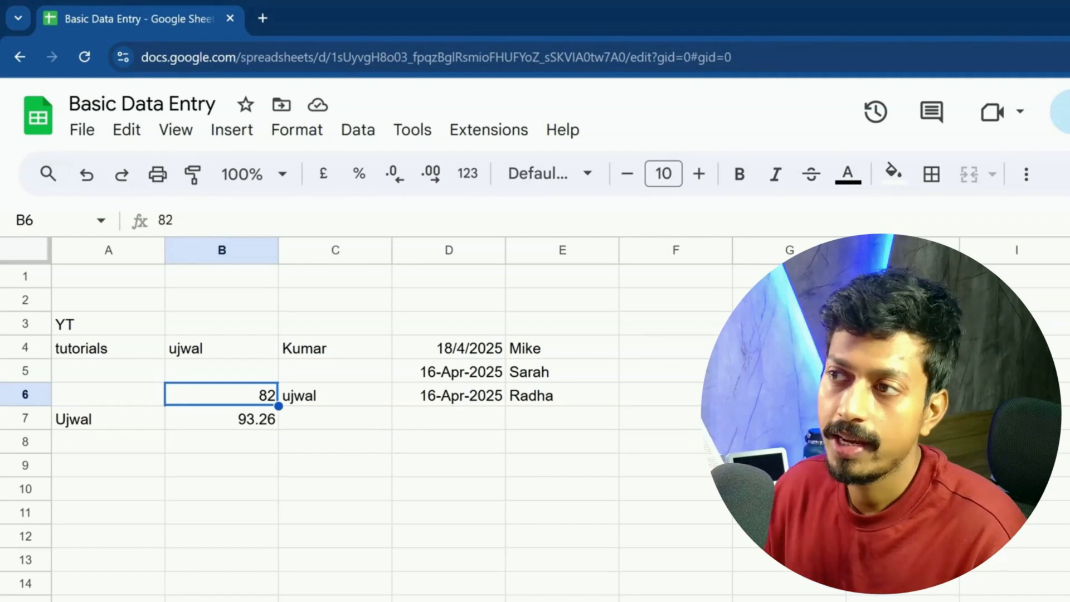